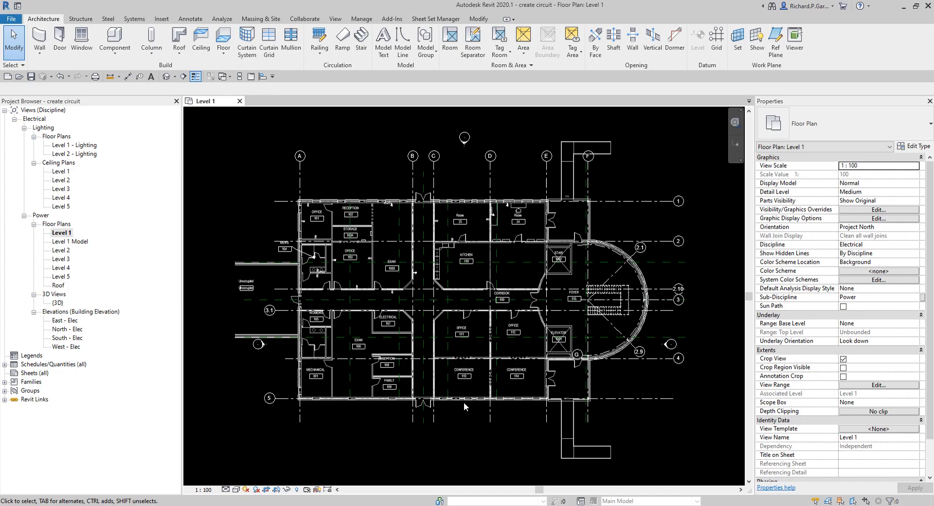
Close the Project Browser and the Properties palette to enlarge the Level 1 plan view
scroll(322, 228, "up", 4)
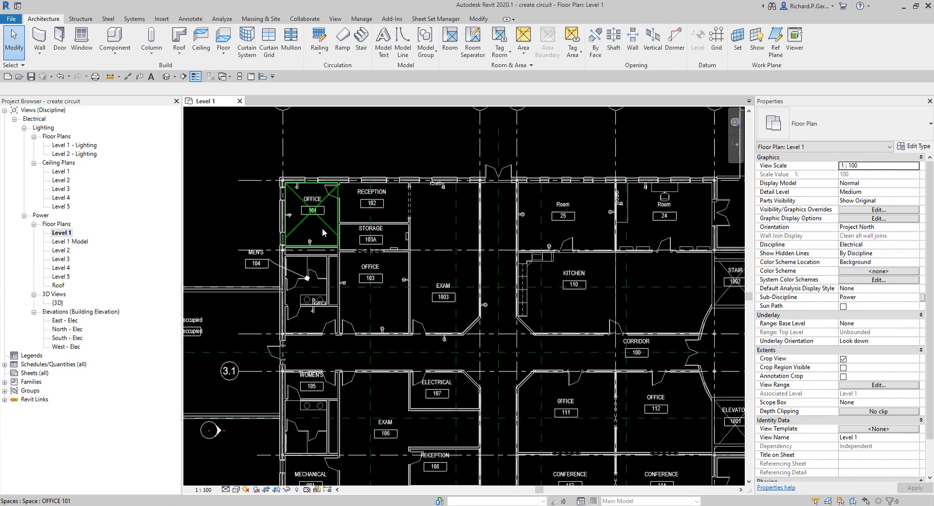
left_click(175, 101)
scroll(443, 239, "down", 2)
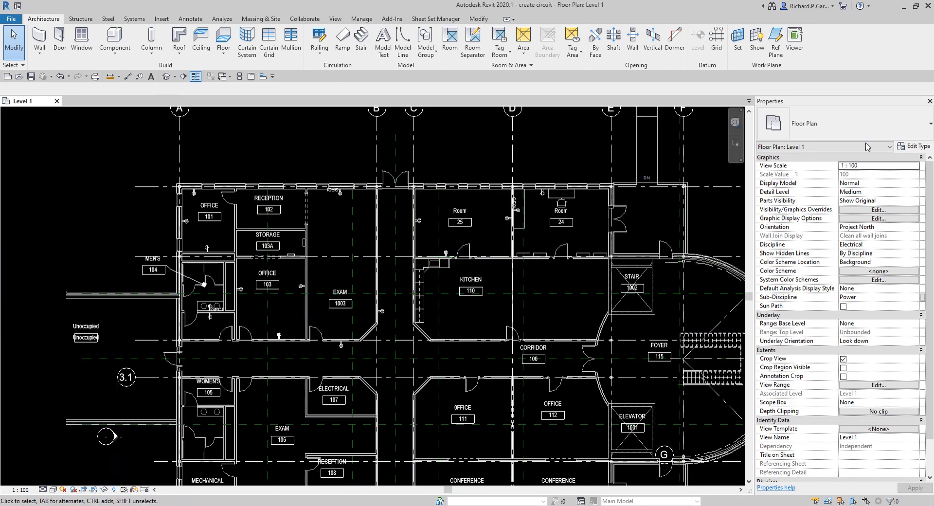
left_click(929, 101)
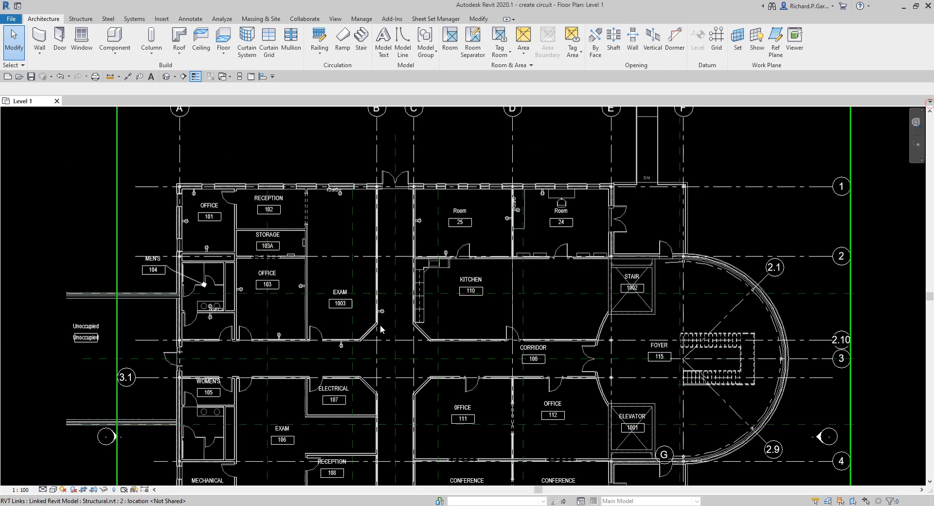
Examine the receptacles around Office 101 and the two panelboards in Storage 103A, then clear the selection
scroll(215, 234, "up", 2)
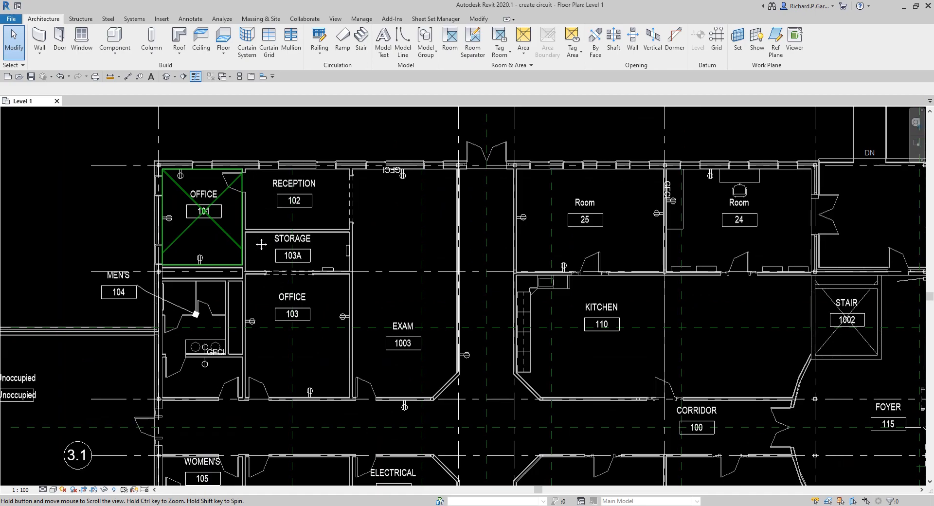
scroll(229, 230, "up", 2)
scroll(228, 236, "up", 1)
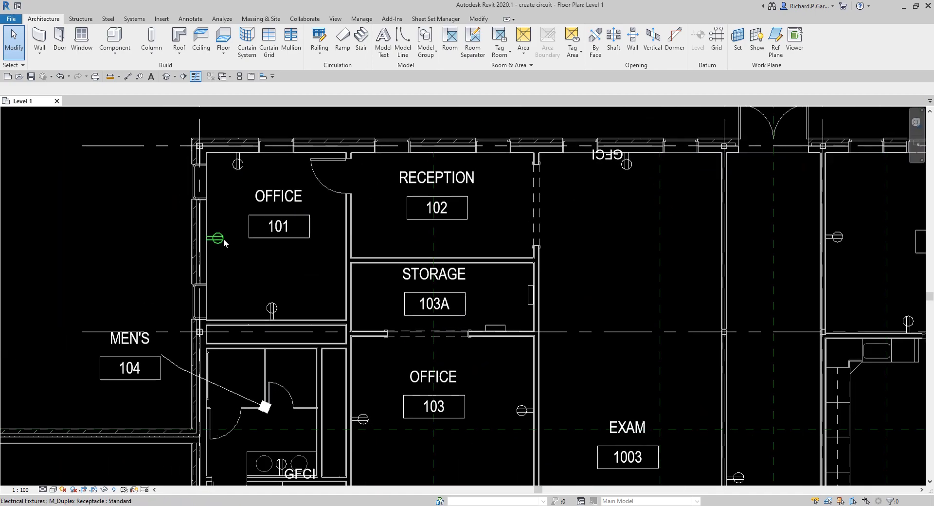
middle_click_drag(291, 306, 292, 226)
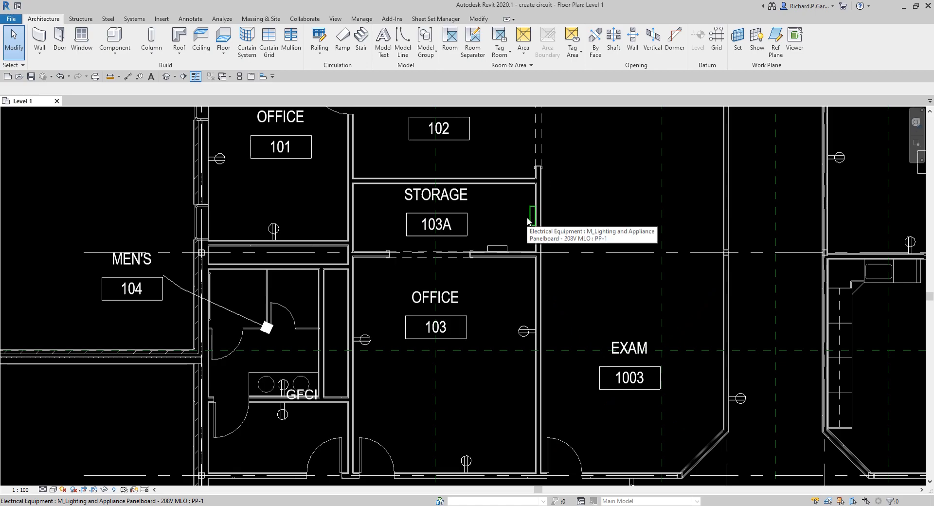
middle_click_drag(312, 205, 322, 291)
scroll(314, 209, "down", 1)
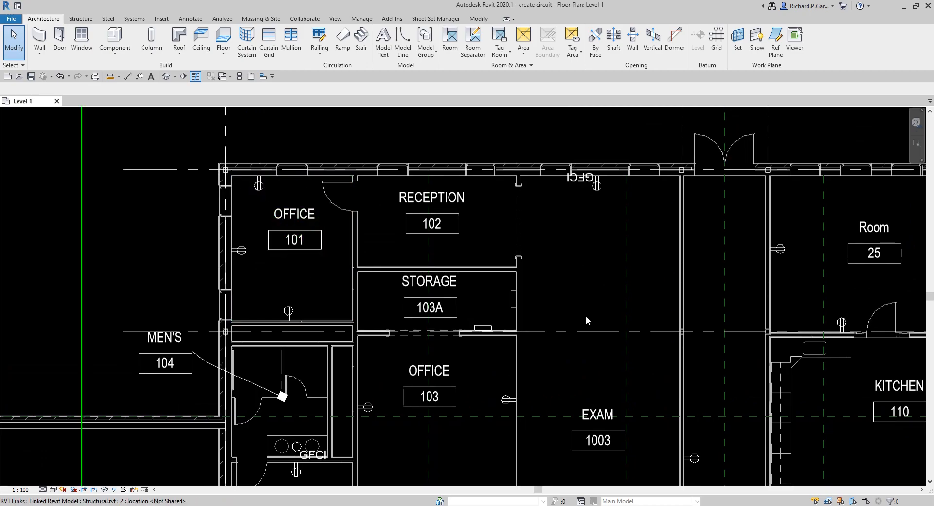
left_click(513, 314)
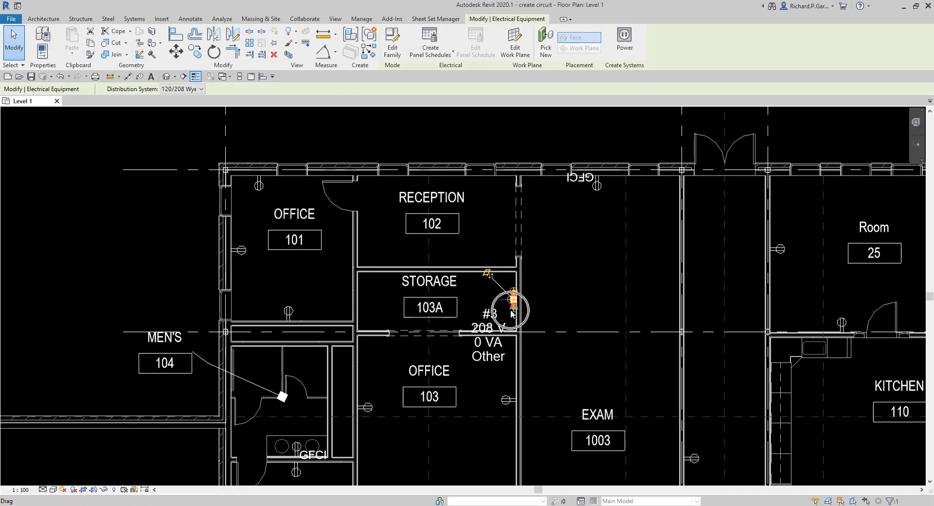
left_click(532, 298)
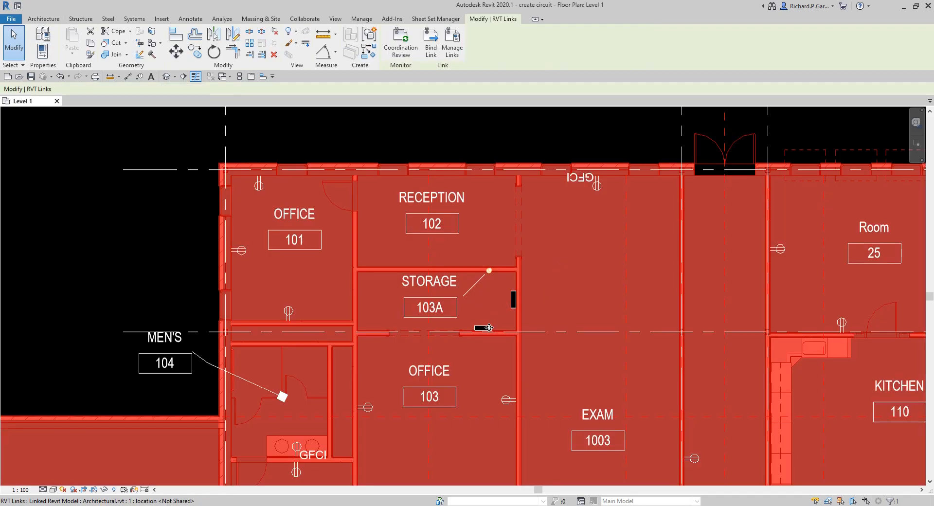
left_click(508, 136)
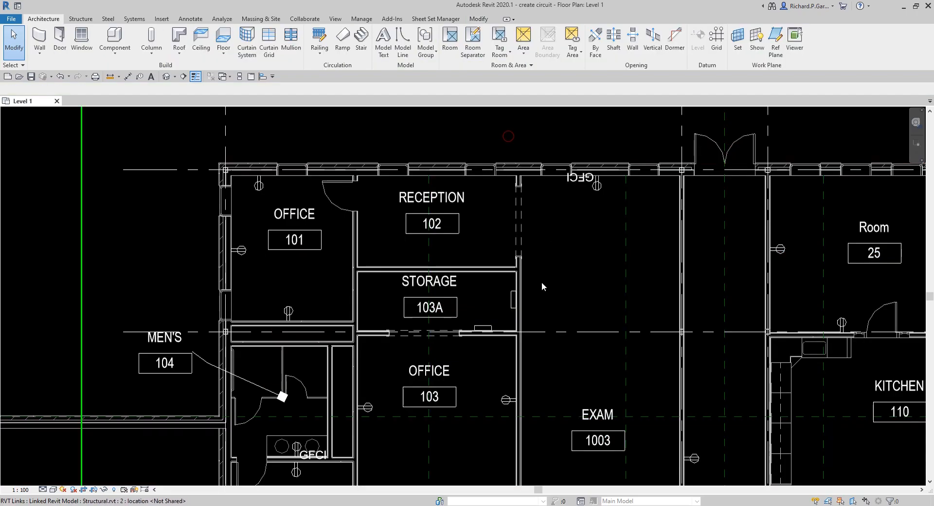
left_click(480, 330)
left_click(513, 306)
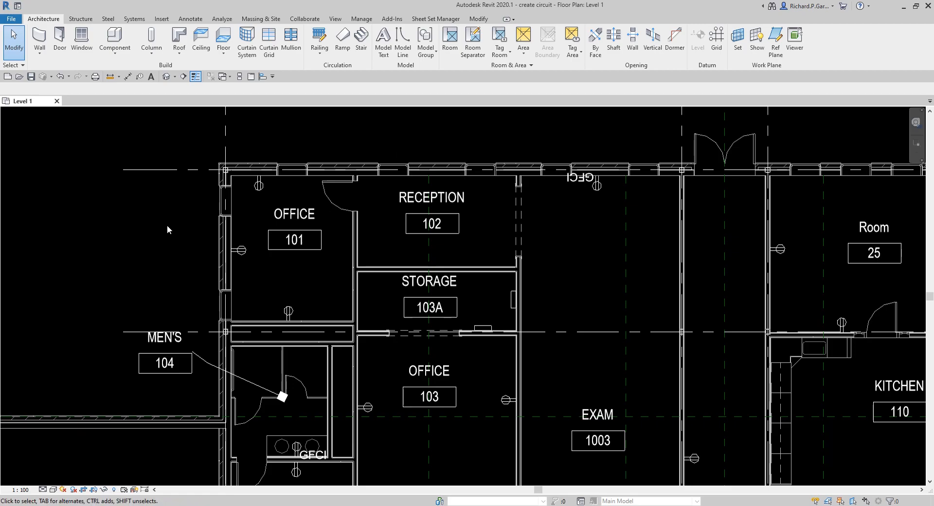
Display the System Browser beside the Level 1 floor plan
right_click(76, 199)
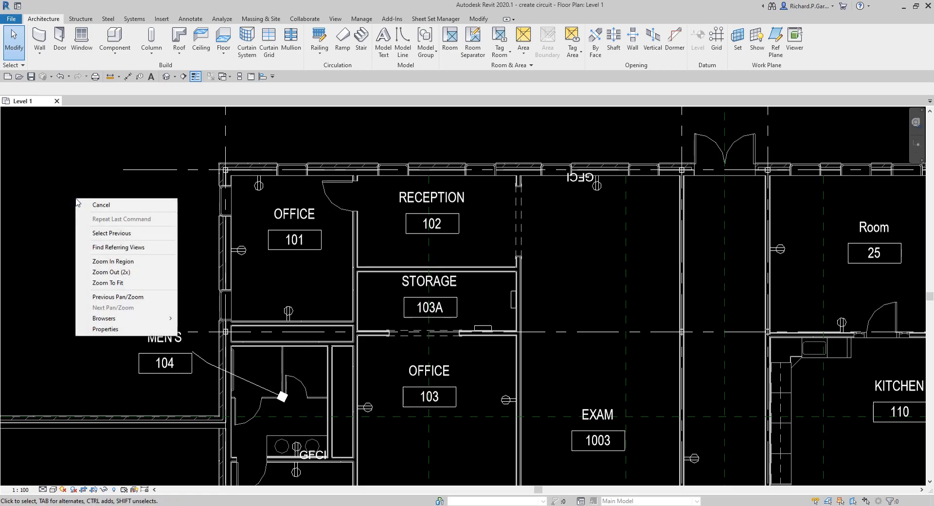
left_click(39, 265)
right_click(40, 265)
left_click(98, 387)
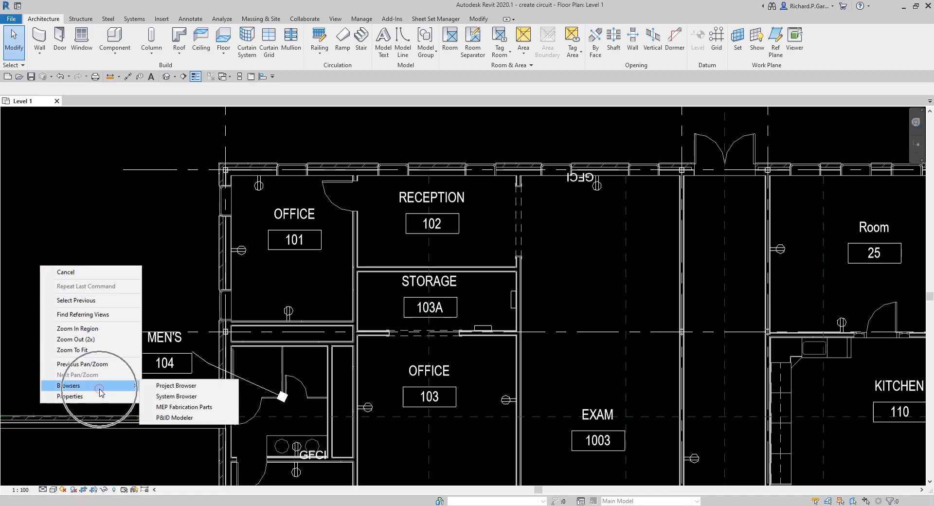
left_click(185, 397)
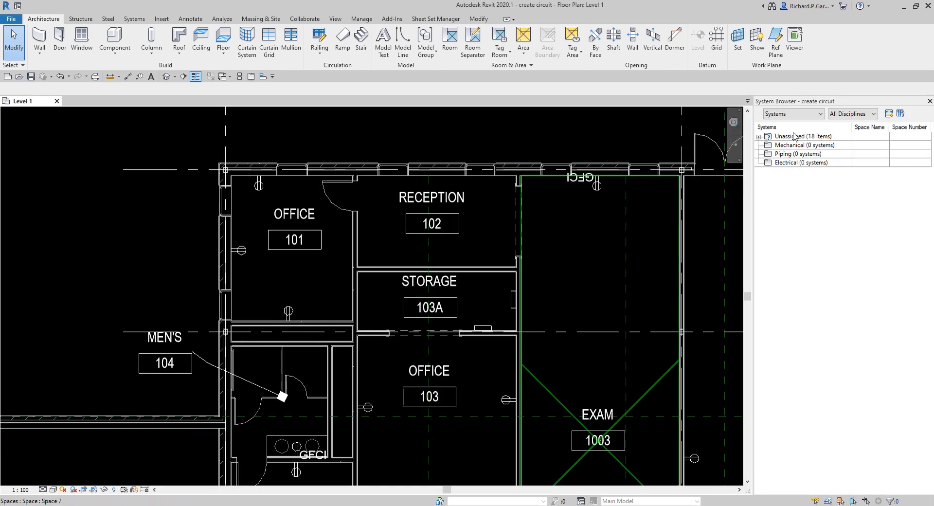
Examine the Unassigned, Mechanical and Electrical categories in the System Browser against the Level 1 plan
scroll(609, 141, "down", 2)
middle_click_drag(610, 141, 535, 175)
scroll(534, 174, "down", 3)
middle_click_drag(554, 207, 410, 189)
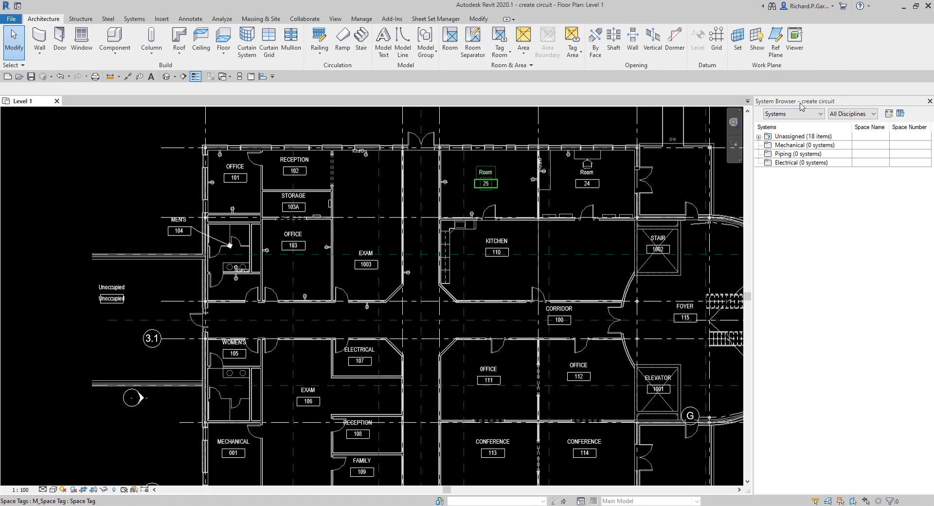
left_click(810, 165)
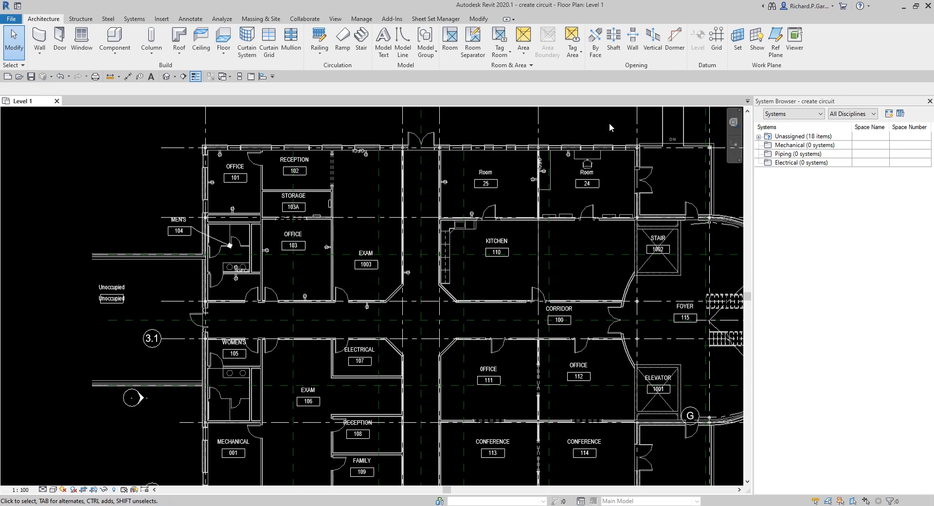
left_click(800, 192)
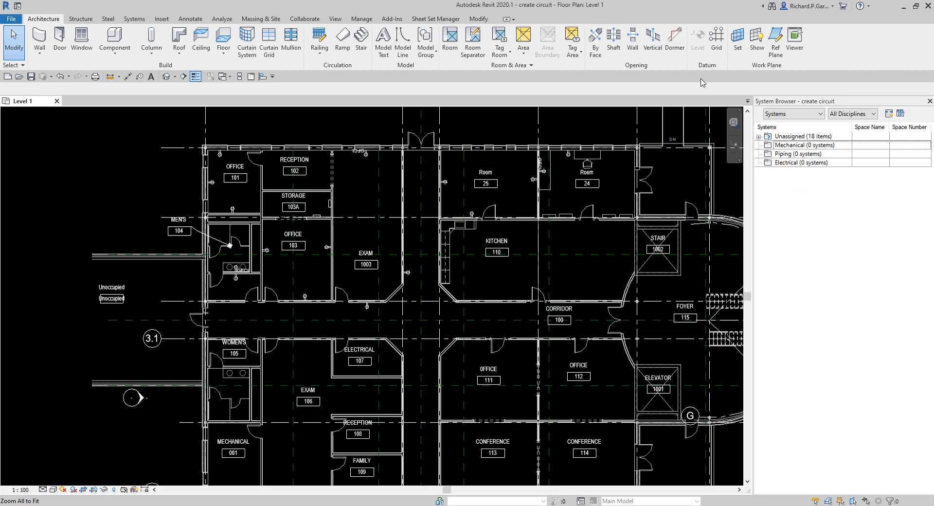
left_click(799, 138)
key("ctrl")
key("ctrl")
key("ctrl")
key("ctrl")
left_click(106, 181)
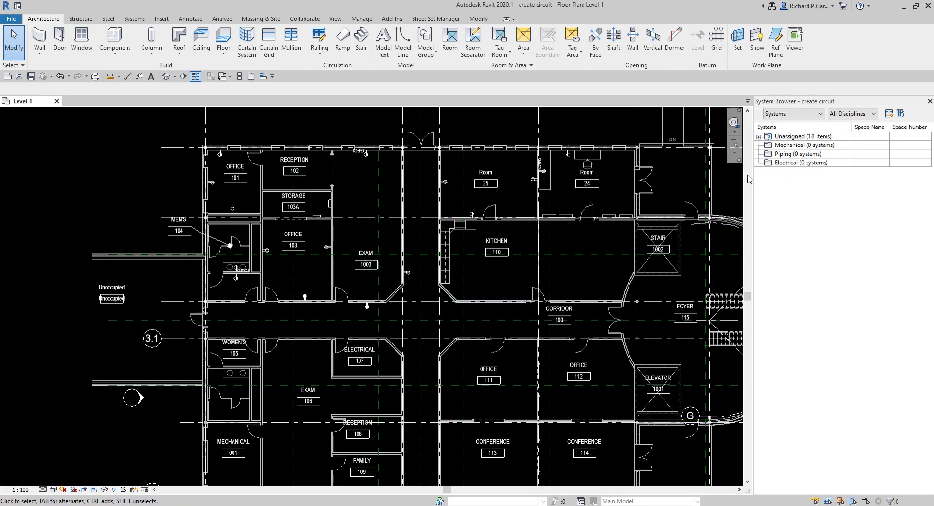
left_click(801, 146)
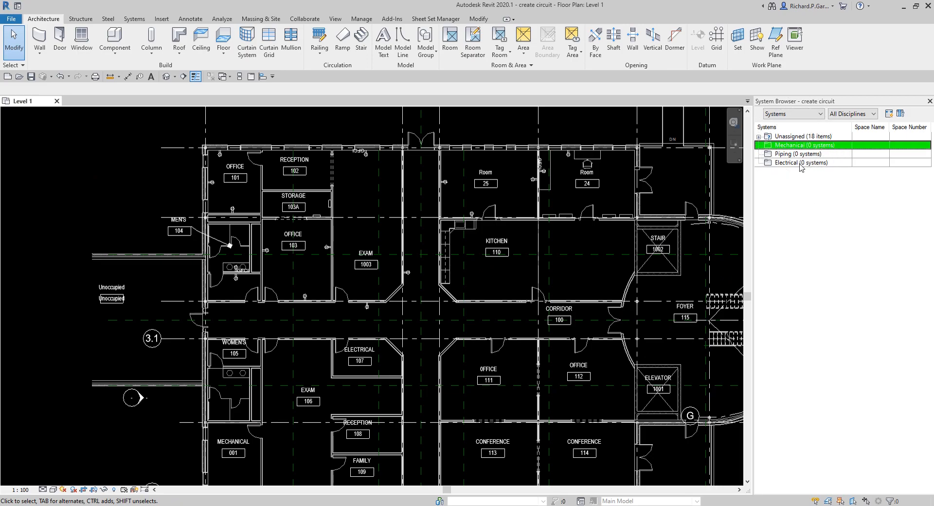
left_click(801, 164)
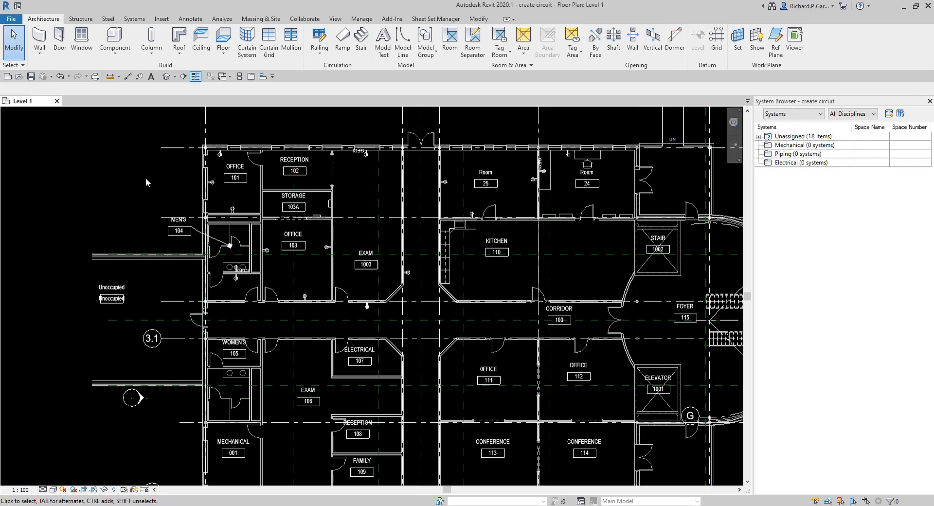
left_click(799, 163)
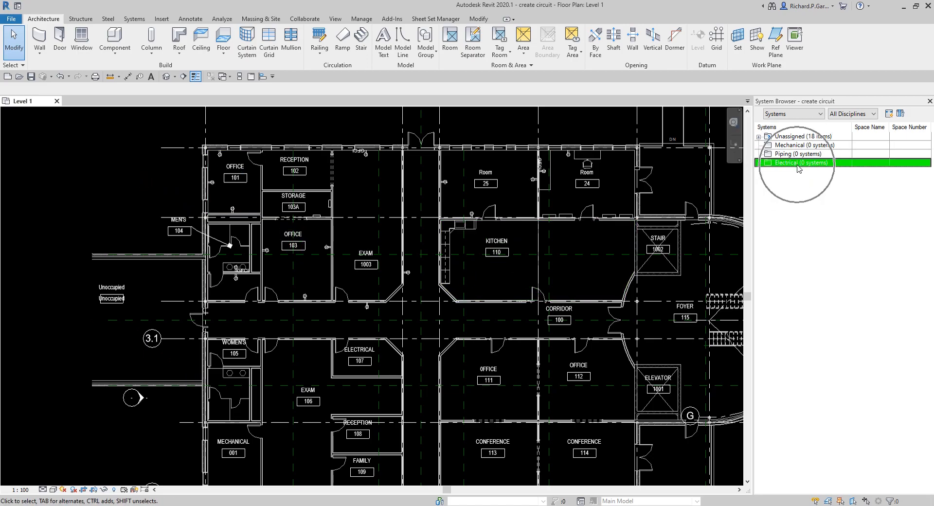
left_click(772, 105)
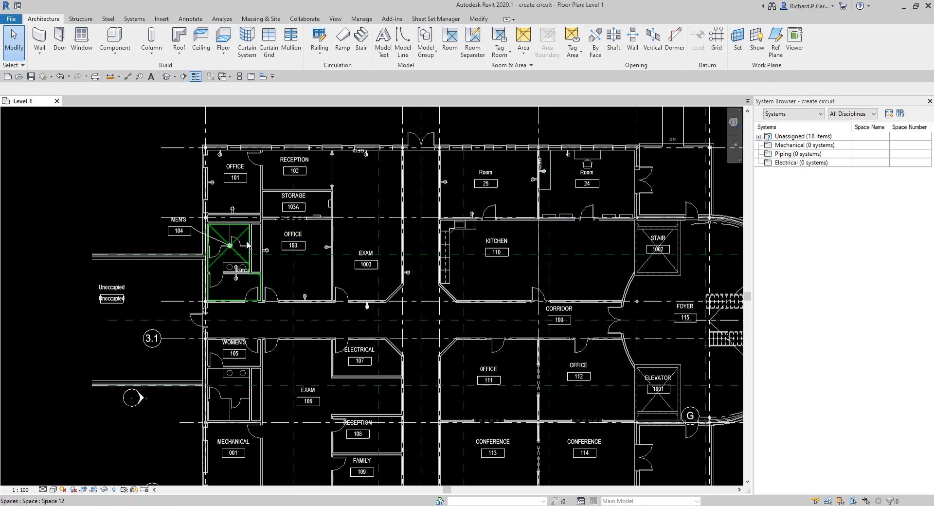
left_click(115, 176)
Select the duplex receptacle on the upper exterior wall of Office 101
scroll(229, 214, "up", 4)
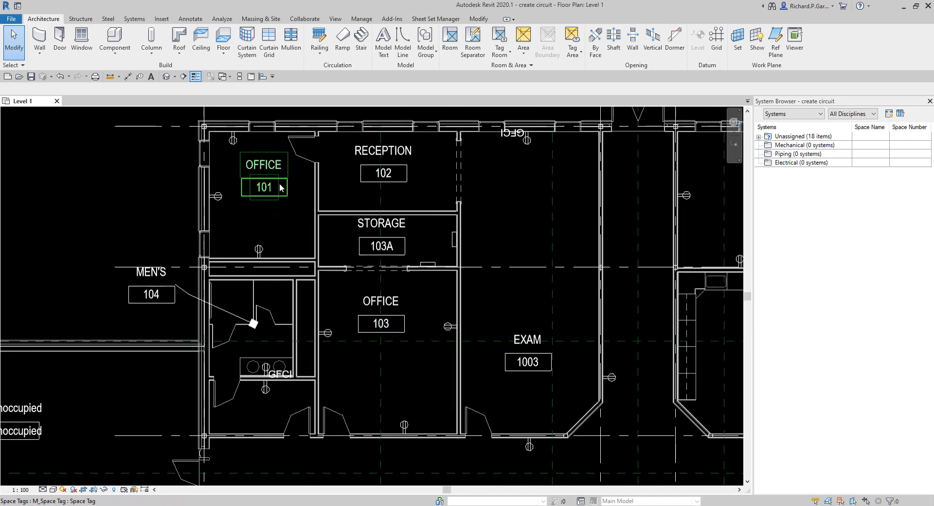
scroll(232, 224, "up", 2)
middle_click_drag(235, 211, 246, 224)
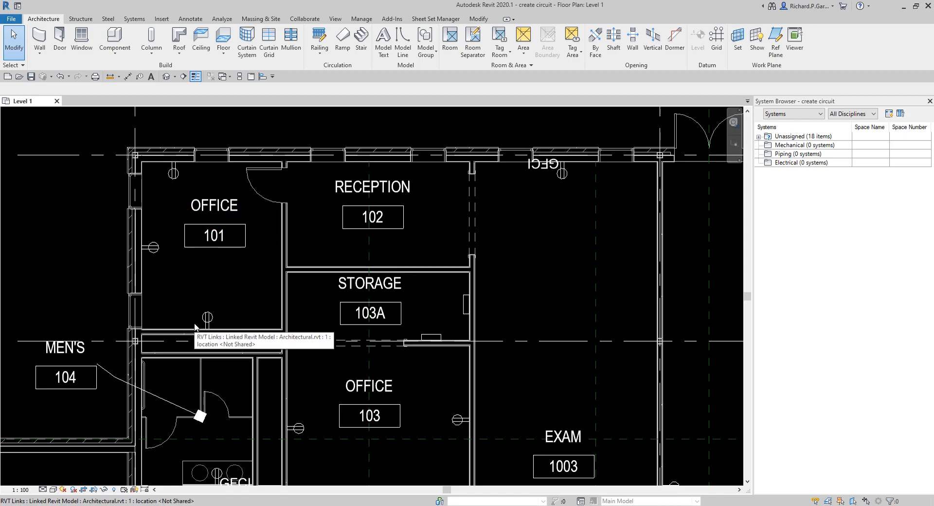
scroll(174, 287, "down", 1)
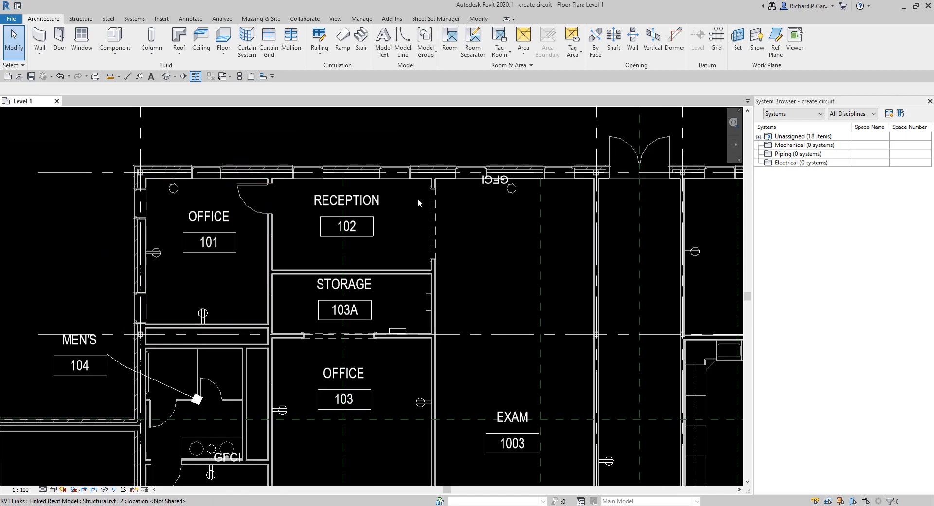
left_click(65, 224)
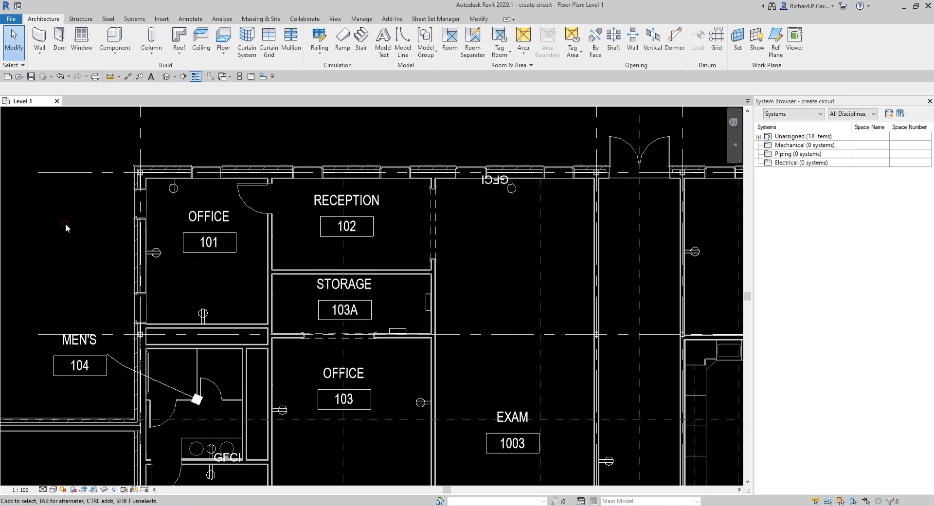
scroll(110, 199, "up", 1)
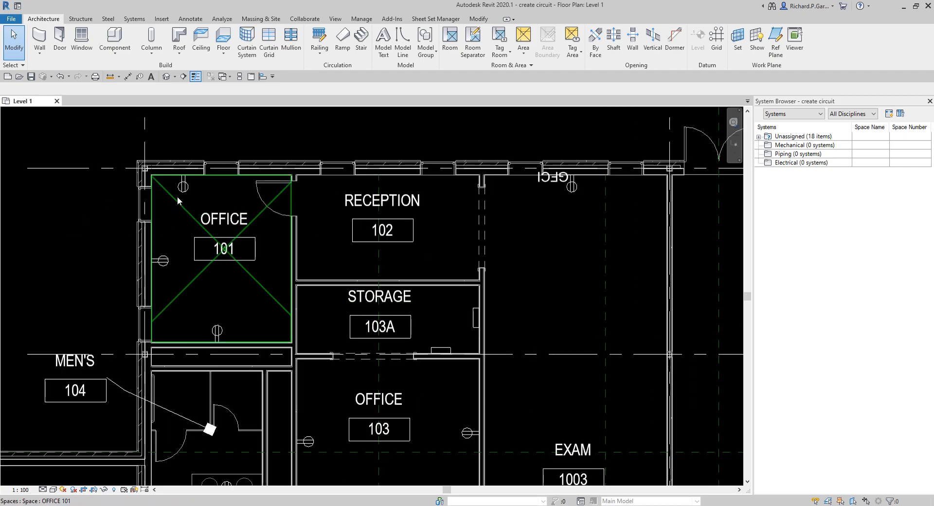
key("ctrl")
key("ctrl")
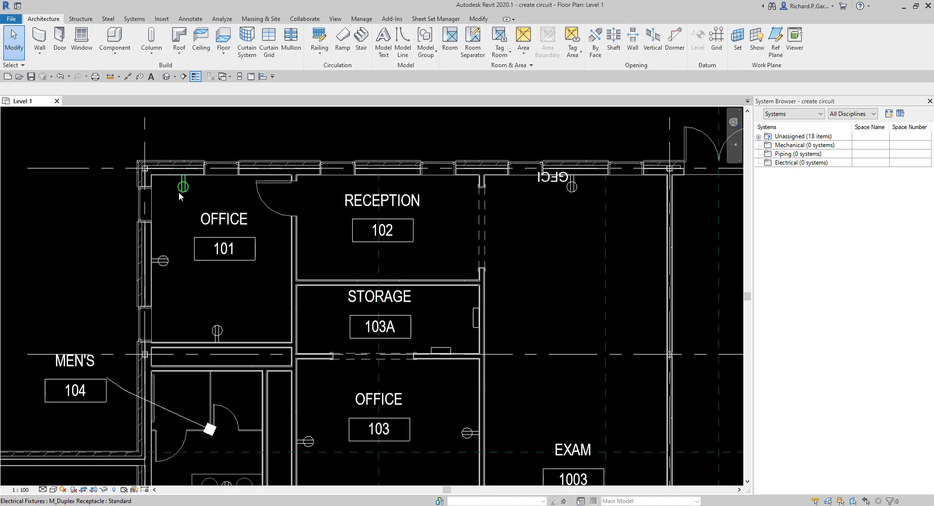
left_click(179, 192)
key("ctrl")
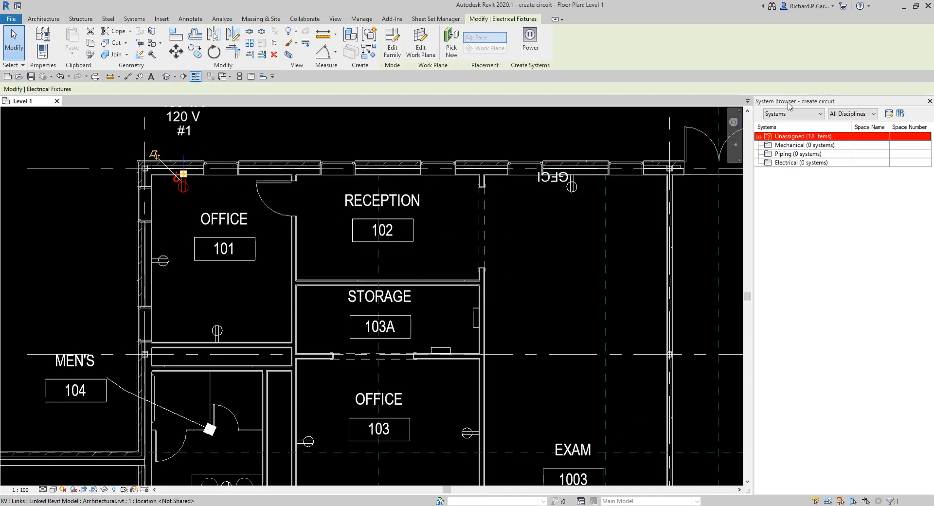
key("ctrl")
key("ctrl")
key("ctrl")
Expand the unassigned electrical Power items in the System Browser and select the first duplex receptacle listed for Office 101
left_click(759, 137)
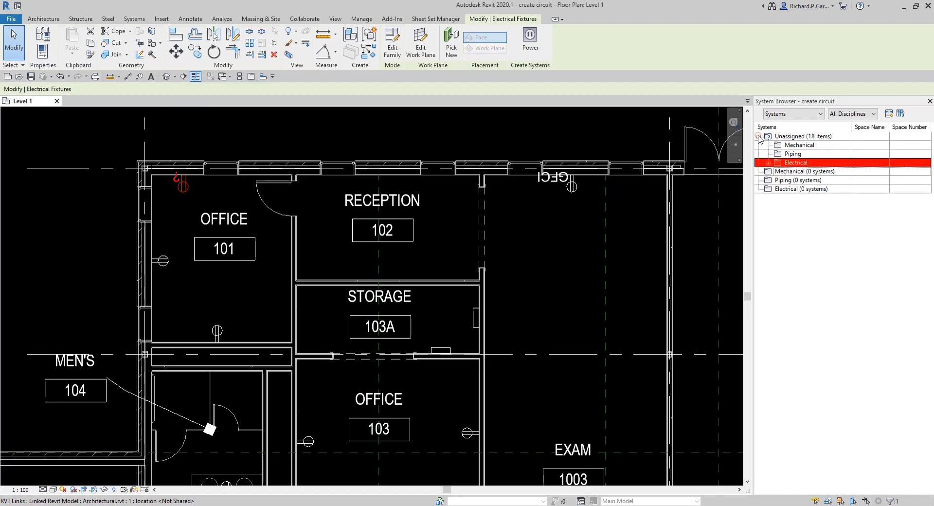
left_click(796, 164)
left_click(769, 163)
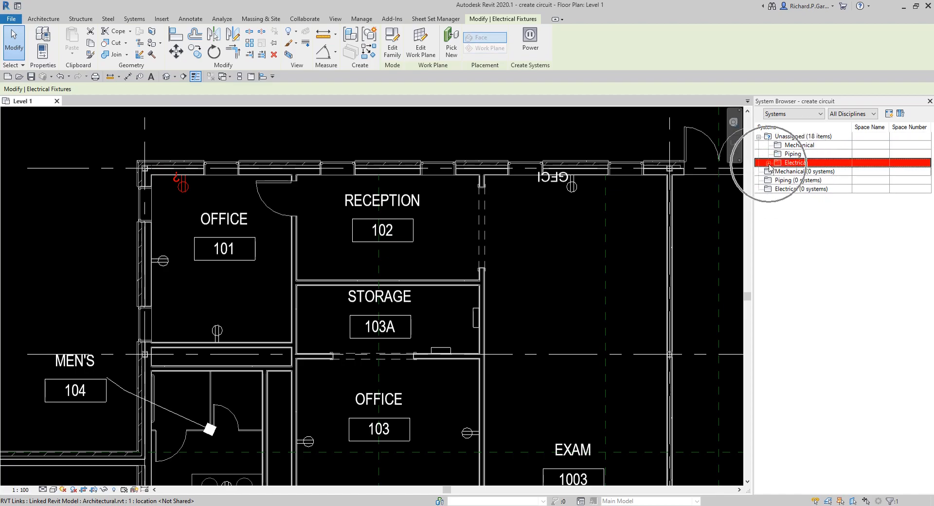
left_click(793, 174)
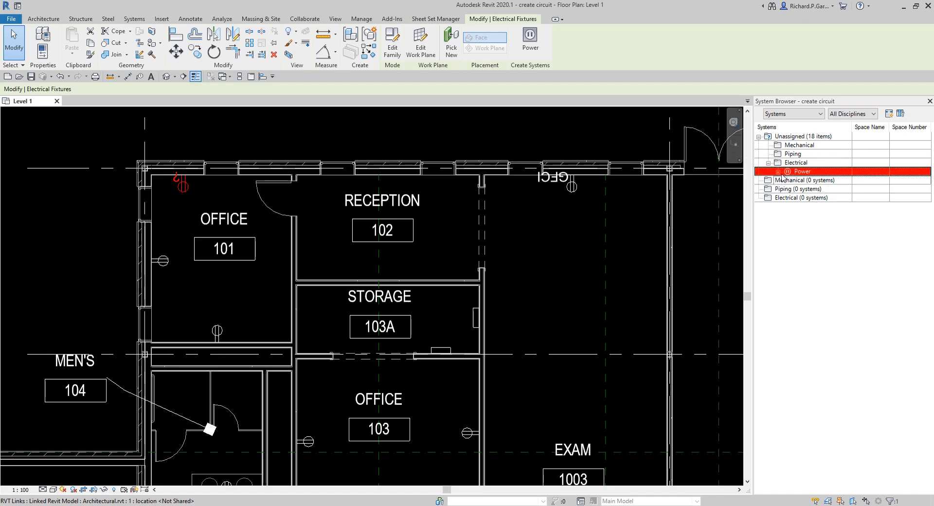
left_click(779, 172)
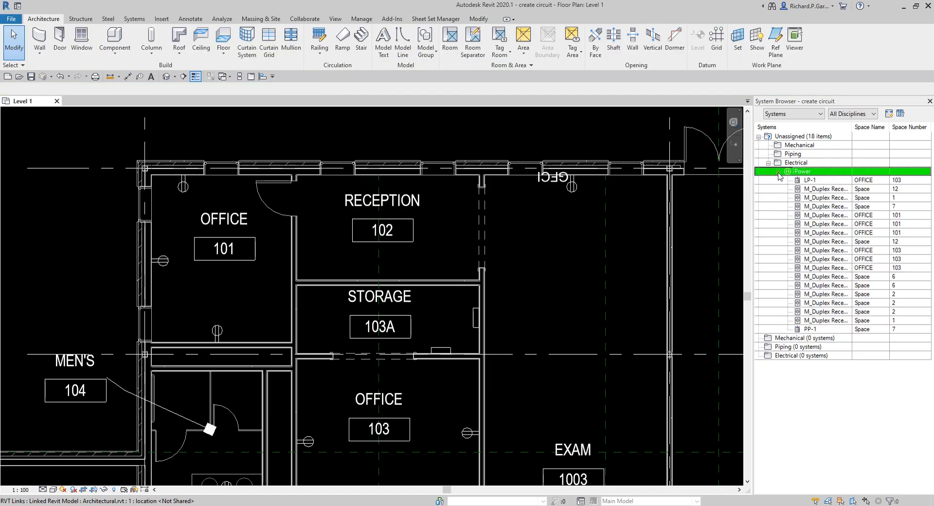
left_click(827, 216)
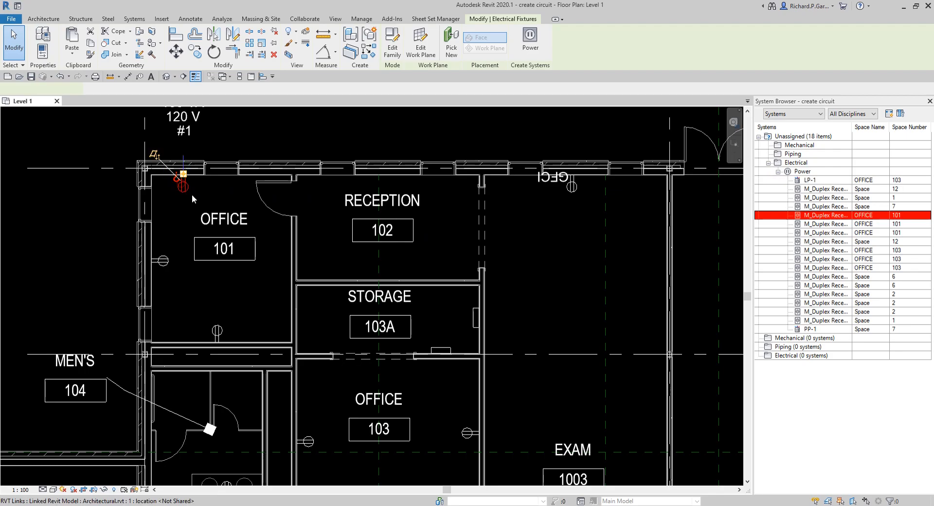
left_click(827, 217)
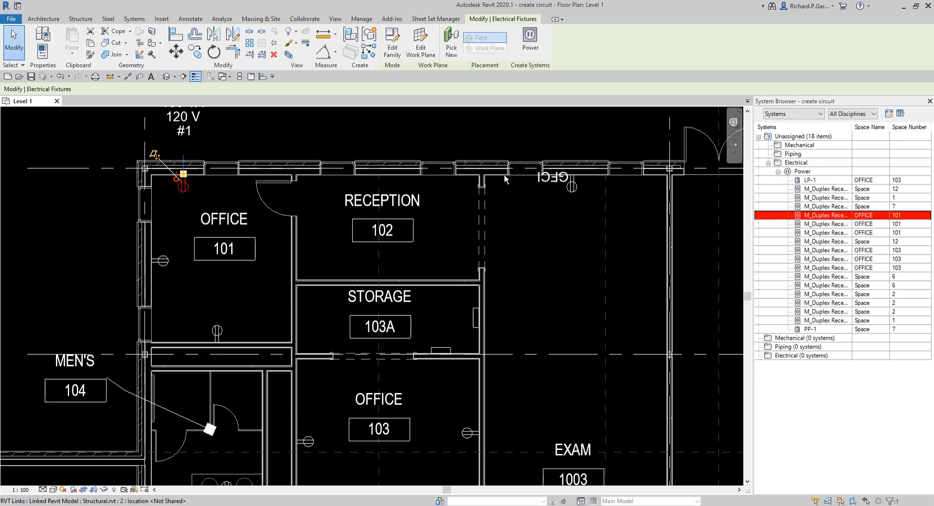
Create a power circuit from the selected duplex receptacle on the upper exterior wall of Office 101
left_click(182, 184)
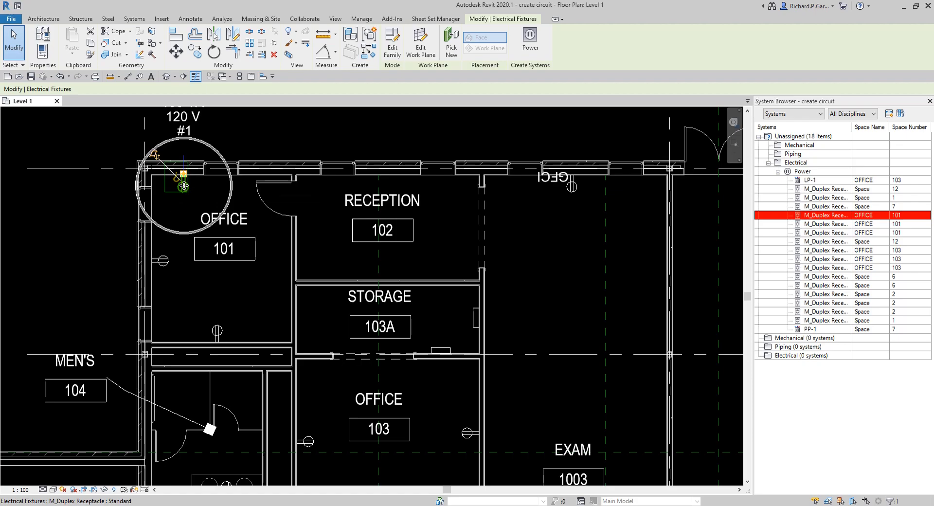
left_click(528, 68)
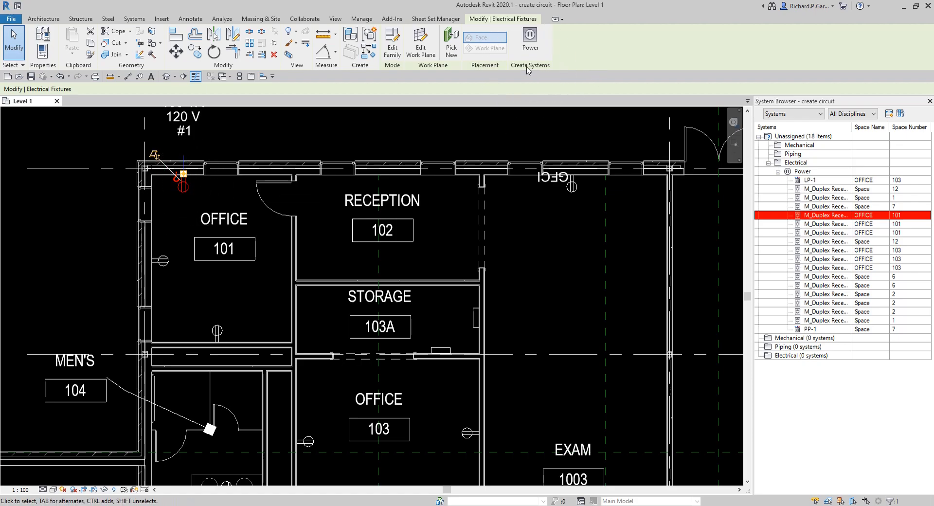
left_click(530, 48)
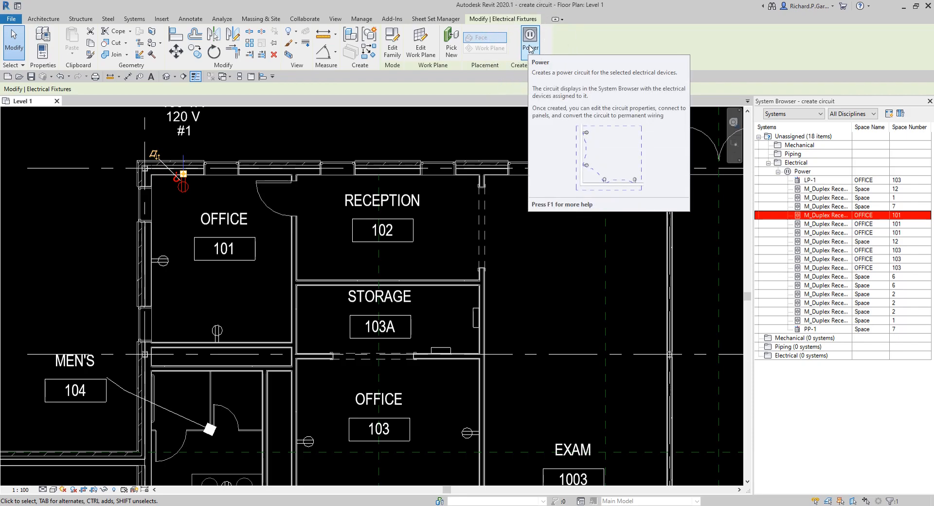
left_click(530, 48)
left_click(530, 48)
left_click(530, 49)
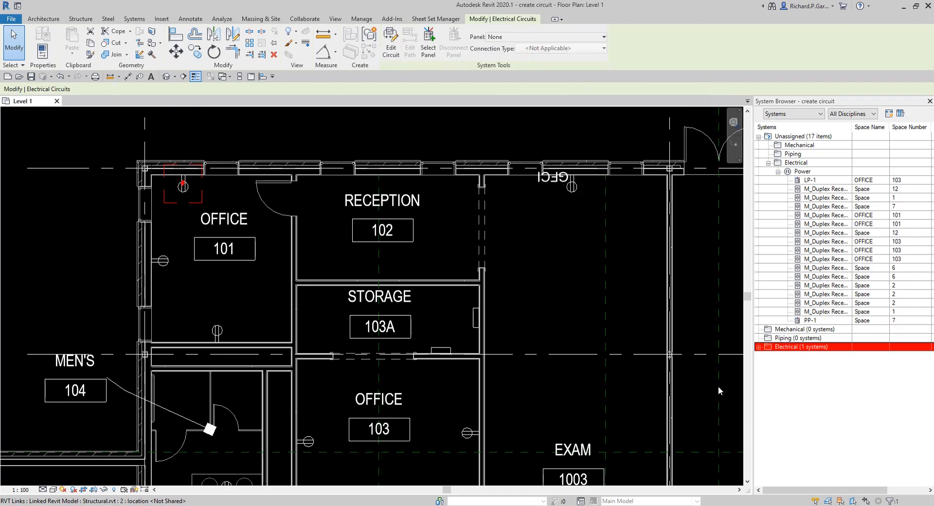
Expand the Electrical systems in the System Browser down to the receptacle inside the new unnamed power circuit
left_click(802, 348)
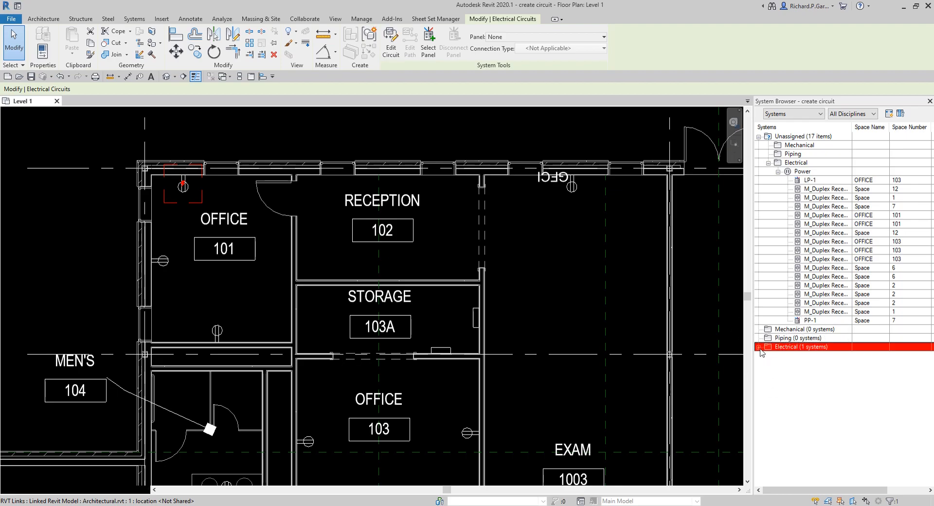
left_click(759, 347)
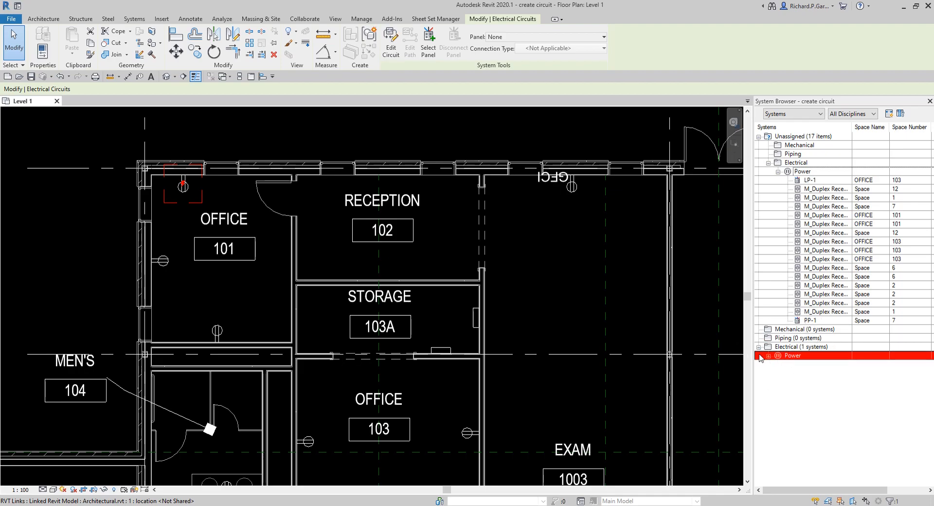
left_click(769, 357)
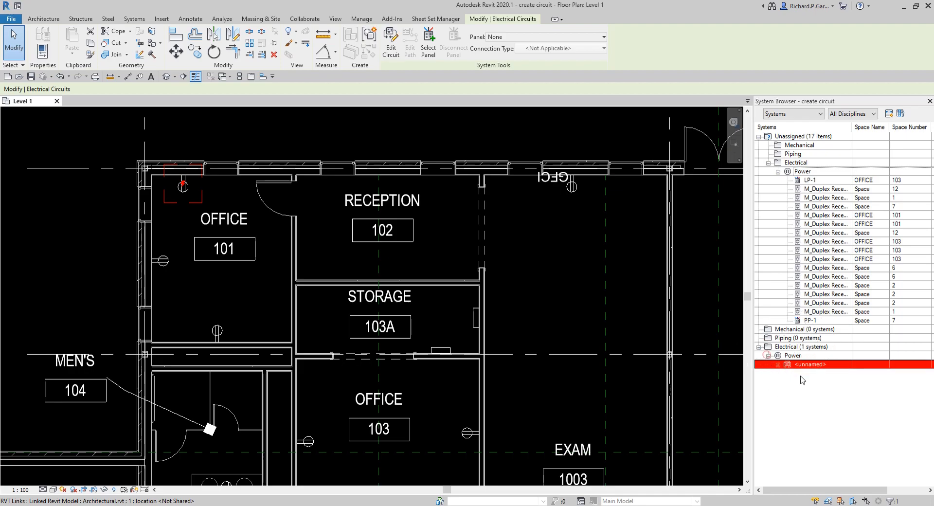
left_click(778, 365)
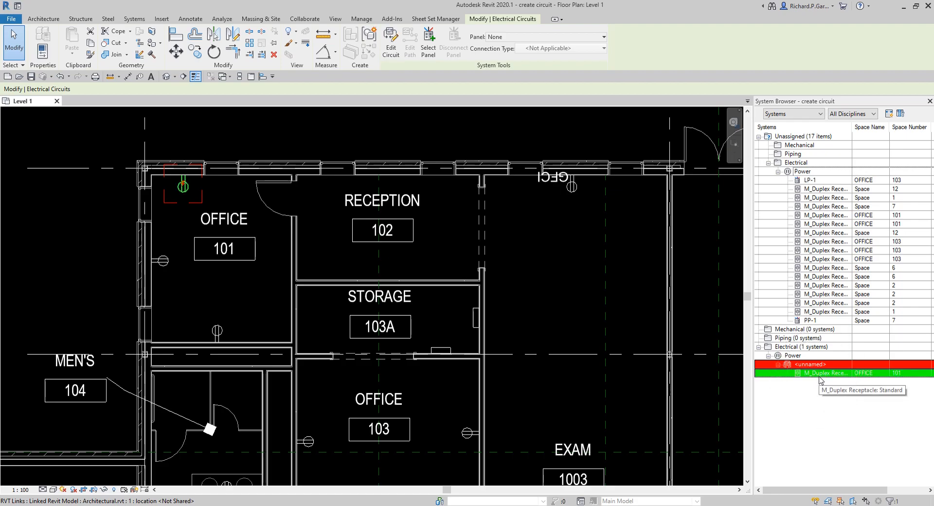
Display the circuit's Properties docked on the opposite side of the plan from the System Browser, widened to show full values
right_click(389, 120)
left_click(467, 329)
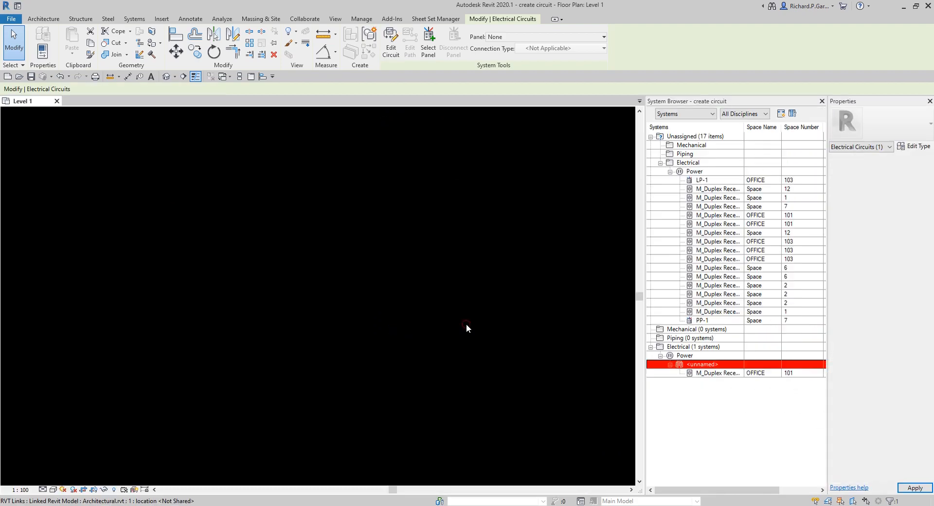
mouse_move(867, 105)
left_mouse_down()
mouse_move(169, 217)
mouse_move(15, 219)
left_mouse_up()
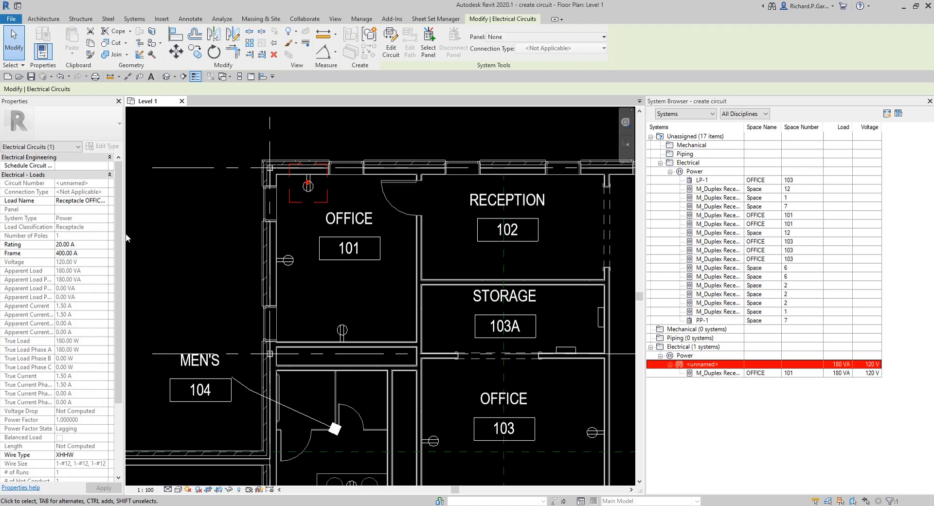
left_click_drag(125, 237, 193, 237)
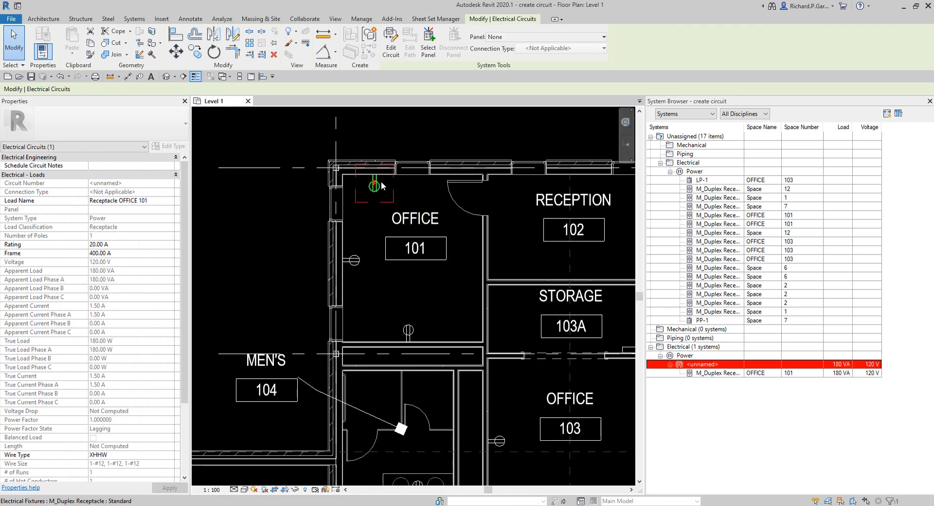
Set the circuit's Load Name to OFFICE 101
scroll(382, 184, "up", 3)
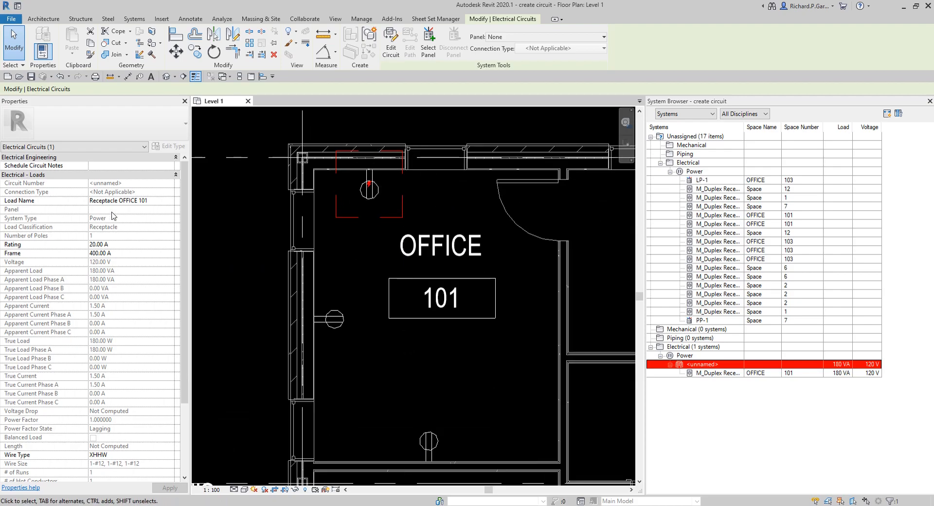
left_click(120, 200)
left_click_drag(121, 200, 82, 200)
key("Delete")
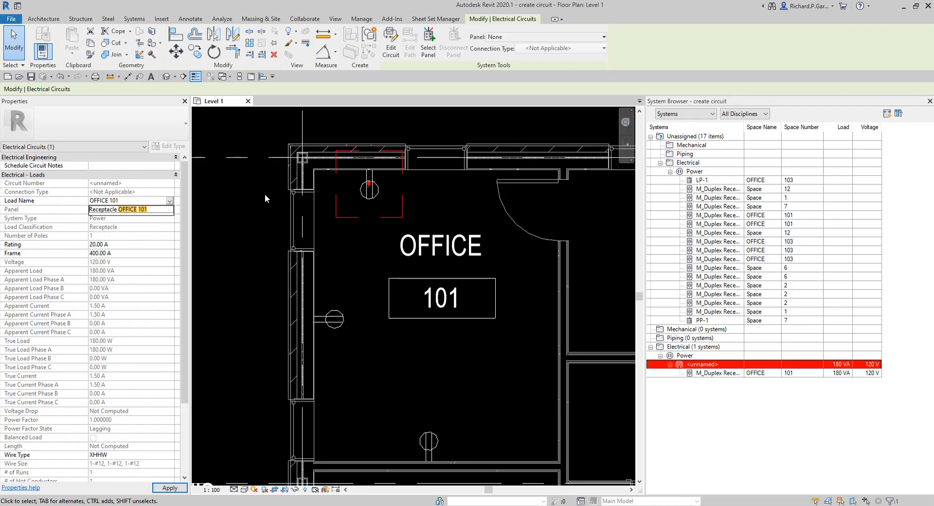
key("Return")
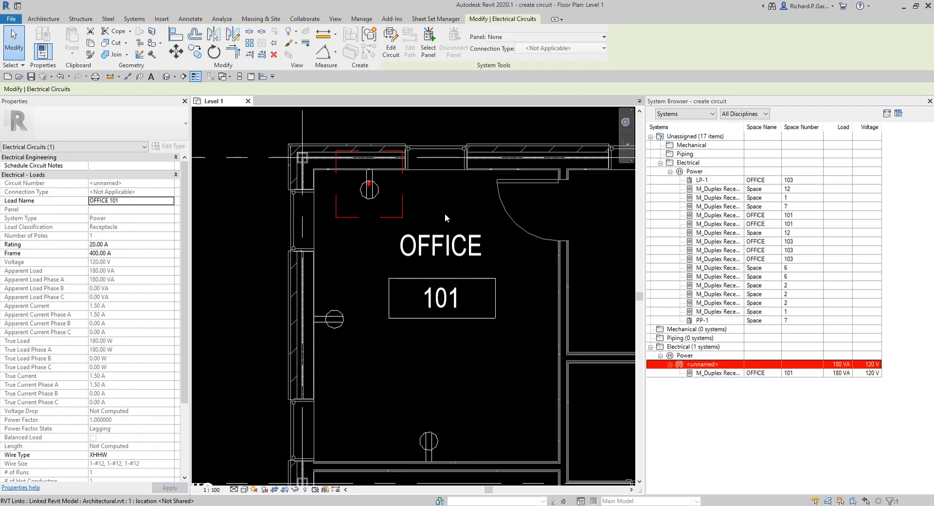
Edit the circuit and add the two remaining duplex receptacles in Office 101 to it
scroll(422, 192, "down", 2)
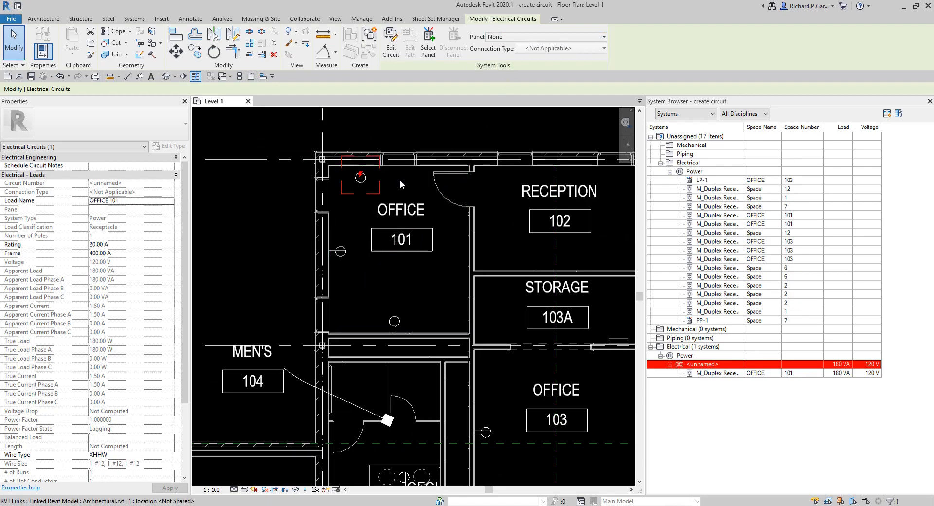
left_click(505, 70)
left_click(505, 70)
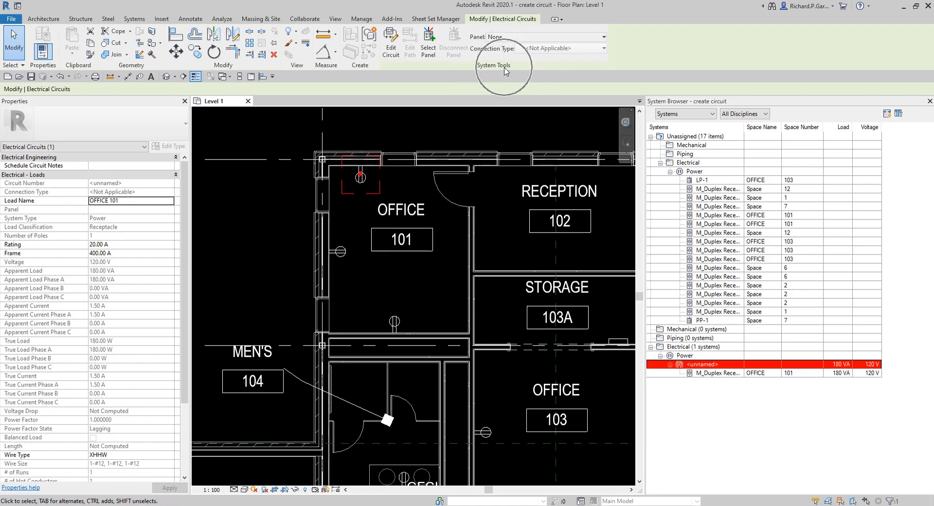
left_click(393, 49)
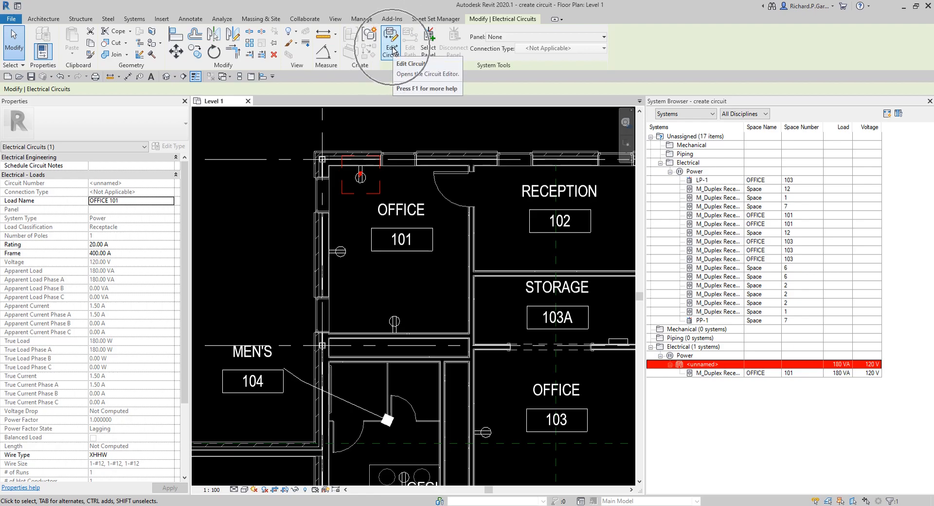
left_click(393, 50)
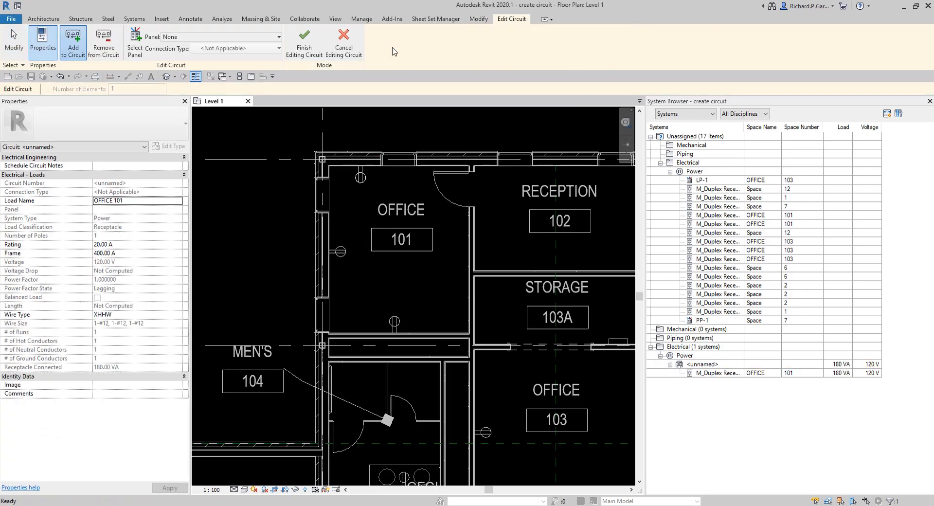
left_click(71, 52)
left_click(340, 254)
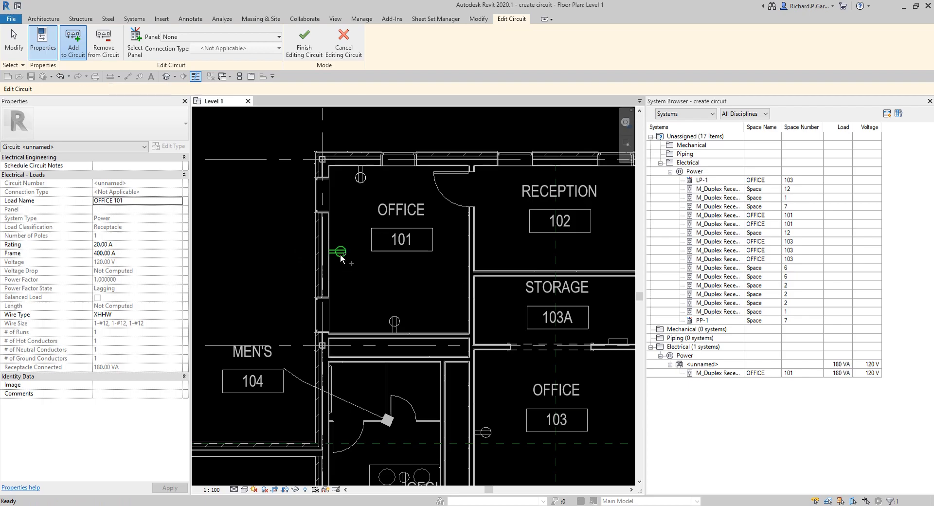
left_click(400, 320)
key("ctrl")
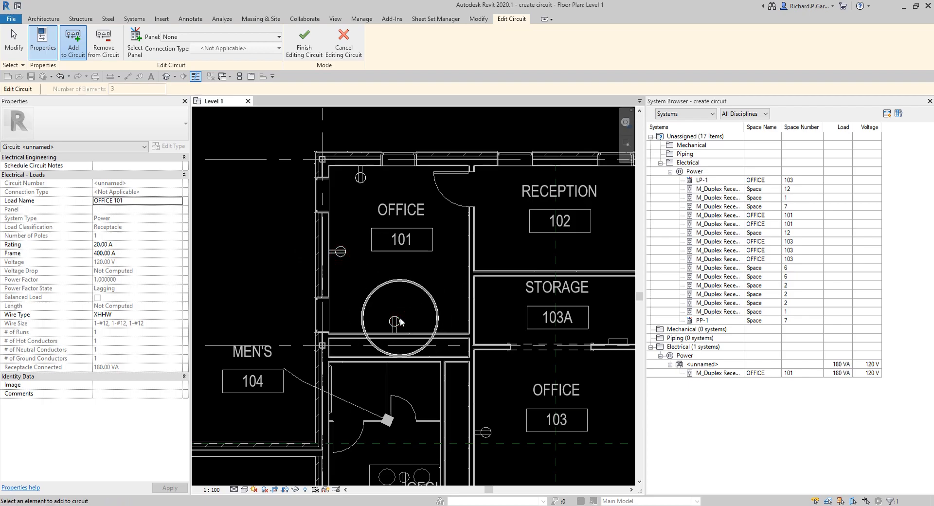
key("ctrl")
key("ctrl")
key("ctrl")
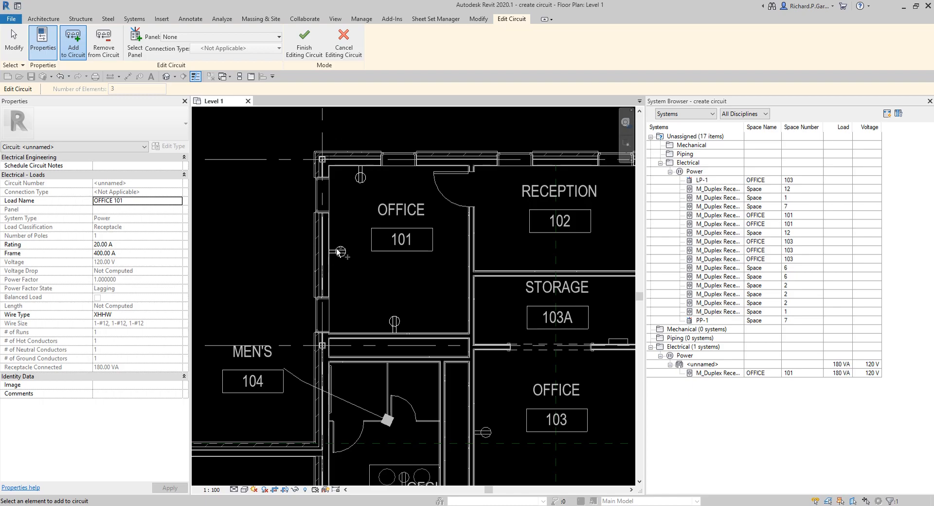
key("ctrl")
key("ctrl")
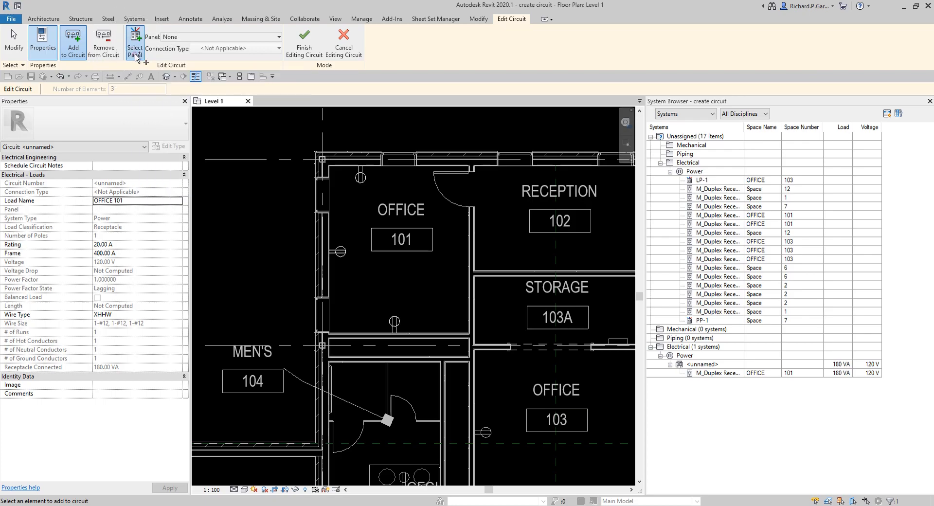
Assign the circuit to panel PP-1 on the wall of Storage 103A, picking the panel in the plan
left_click(135, 49)
scroll(400, 266, "down", 2)
scroll(400, 265, "down", 1)
middle_click_drag(480, 288, 417, 261)
scroll(472, 267, "up", 5)
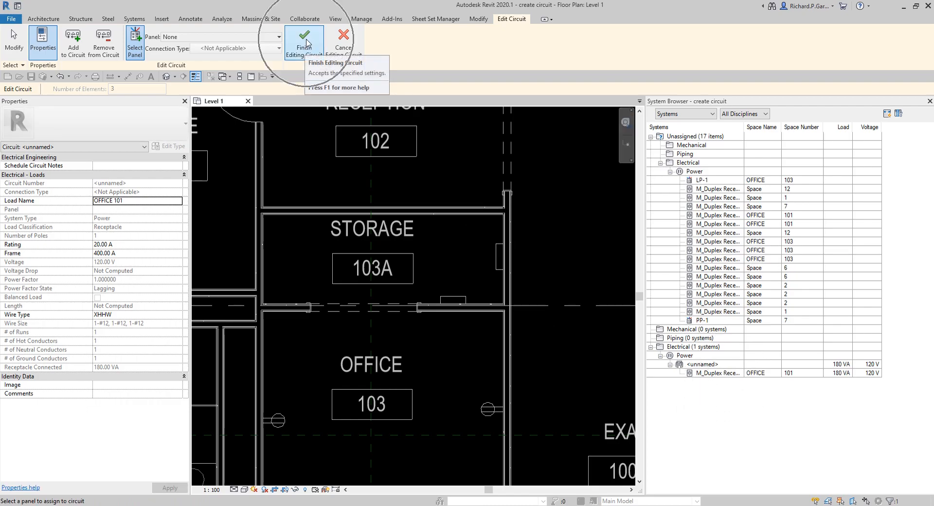
left_click(497, 266)
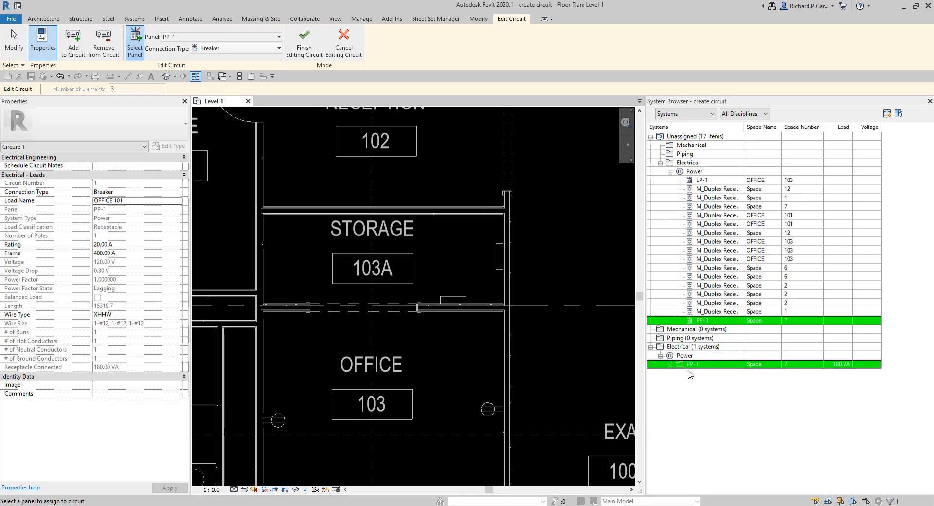
Expand panel PP-1 and circuit 1 in the System Browser, and finish editing the circuit
left_click(670, 365)
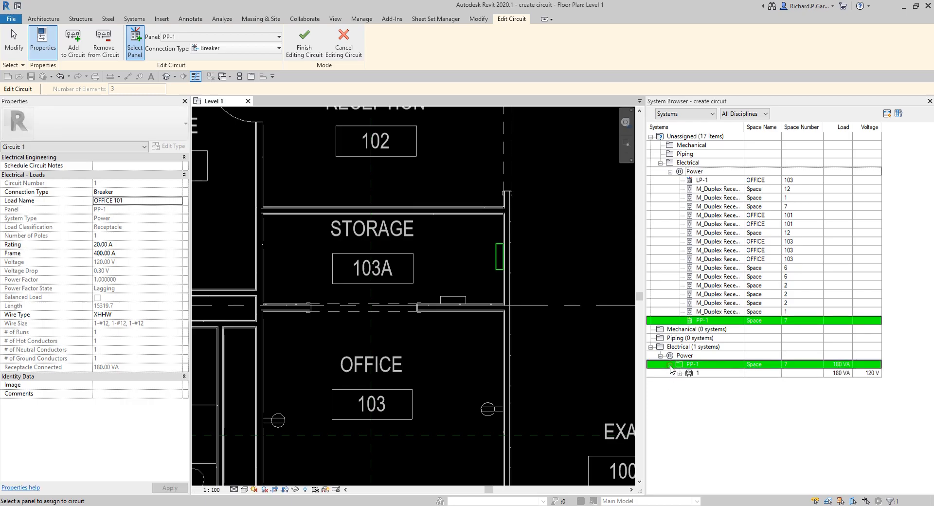
left_click(679, 373)
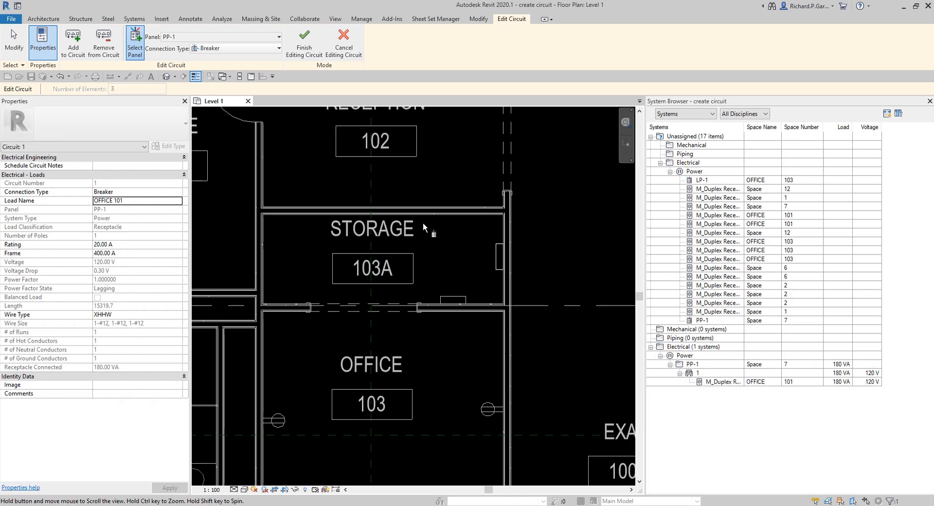
scroll(423, 224, "down", 2)
middle_click_drag(416, 229, 573, 273)
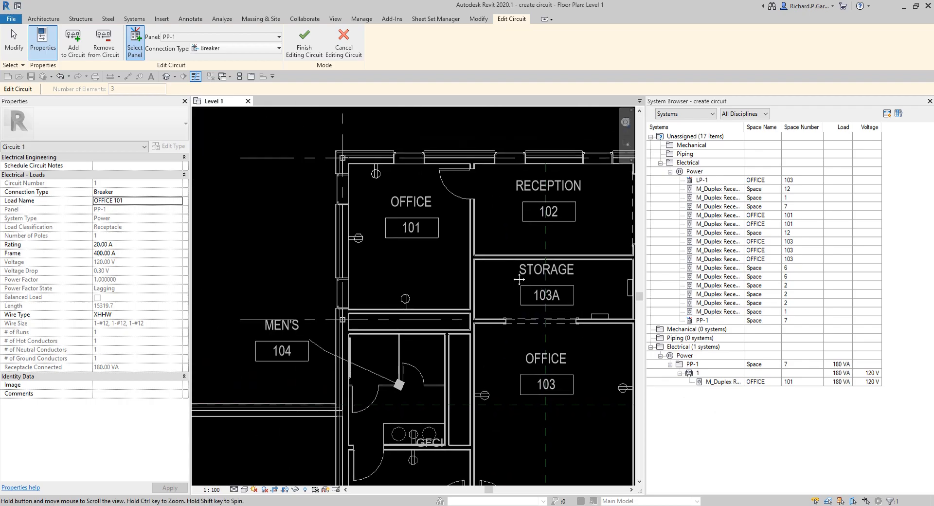
left_click(310, 45)
left_click(726, 373)
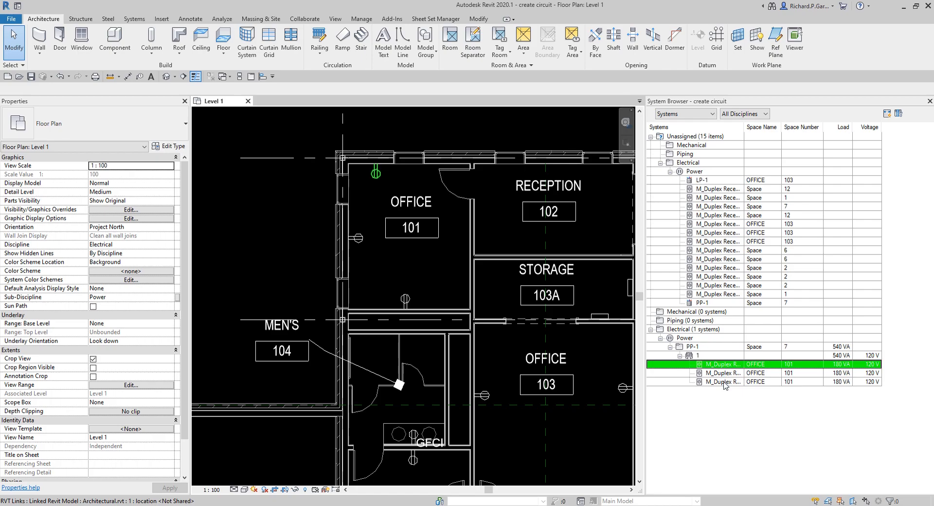
left_click(693, 347)
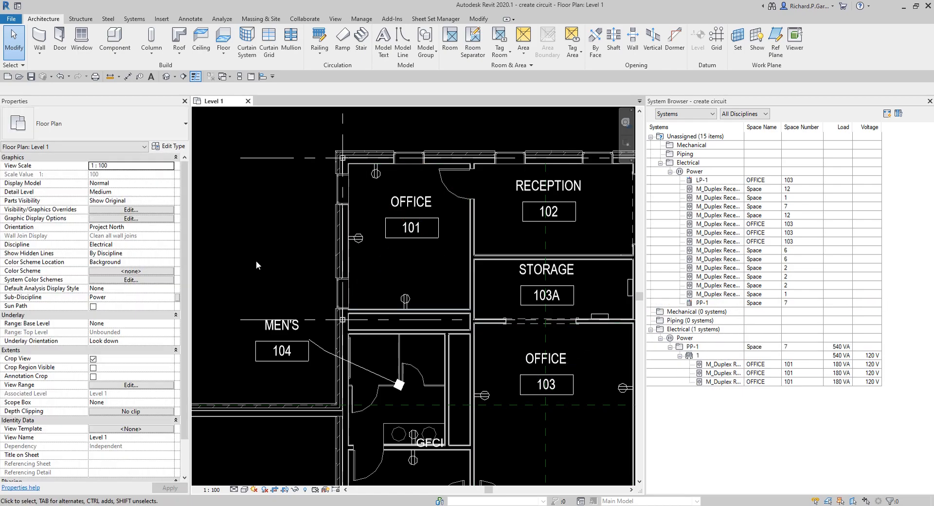
Create a power circuit from the duplex receptacle on the wall just below the GFCI receptacle near the Men's room
left_click(244, 250)
middle_click_drag(339, 245, 260, 209)
scroll(271, 207, "down", 1)
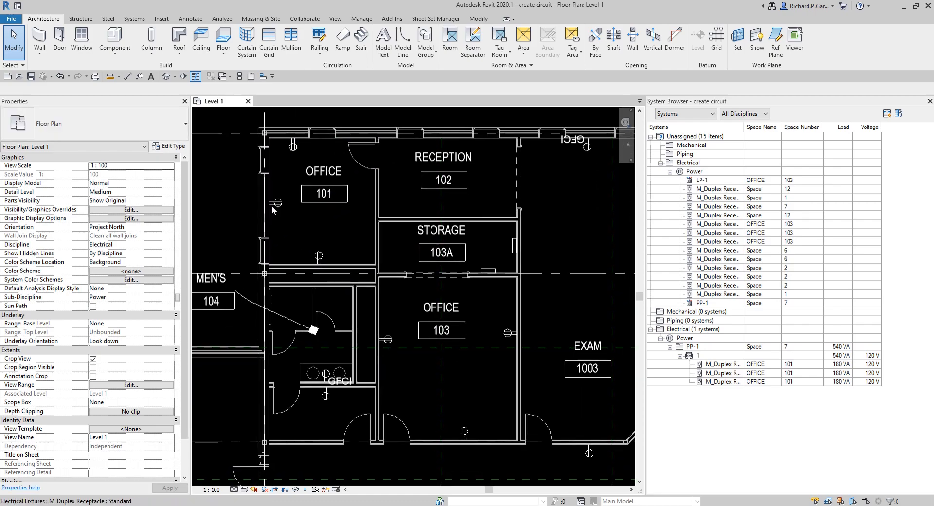
scroll(356, 240, "down", 2)
middle_click_drag(378, 350, 451, 336)
scroll(372, 310, "up", 4)
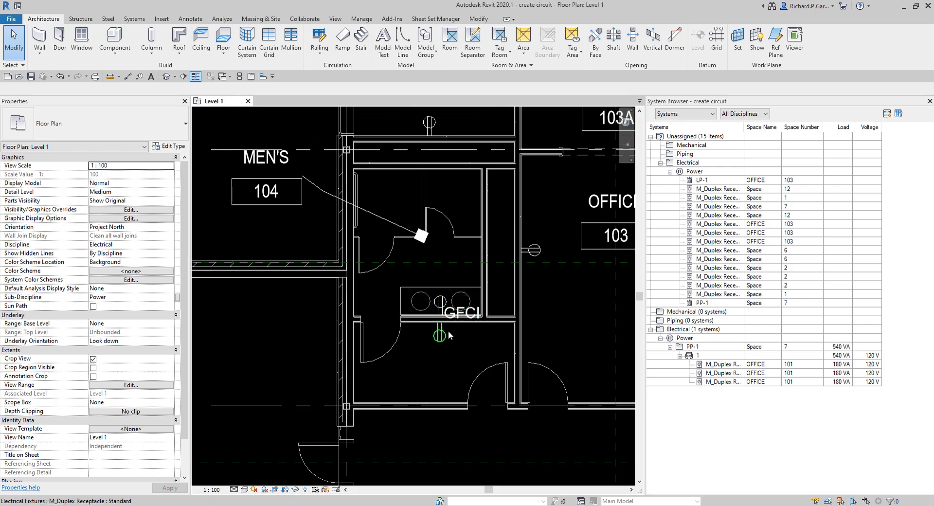
scroll(455, 336, "up", 1)
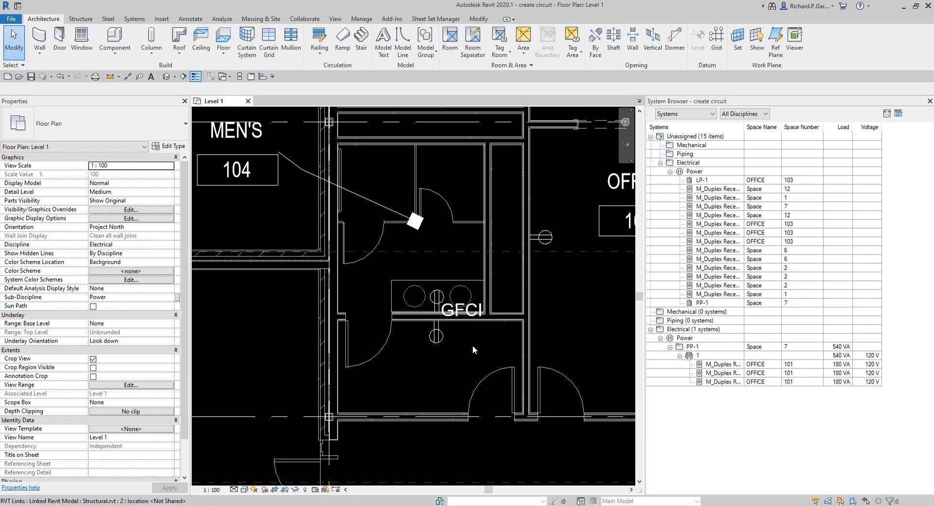
left_click(436, 336)
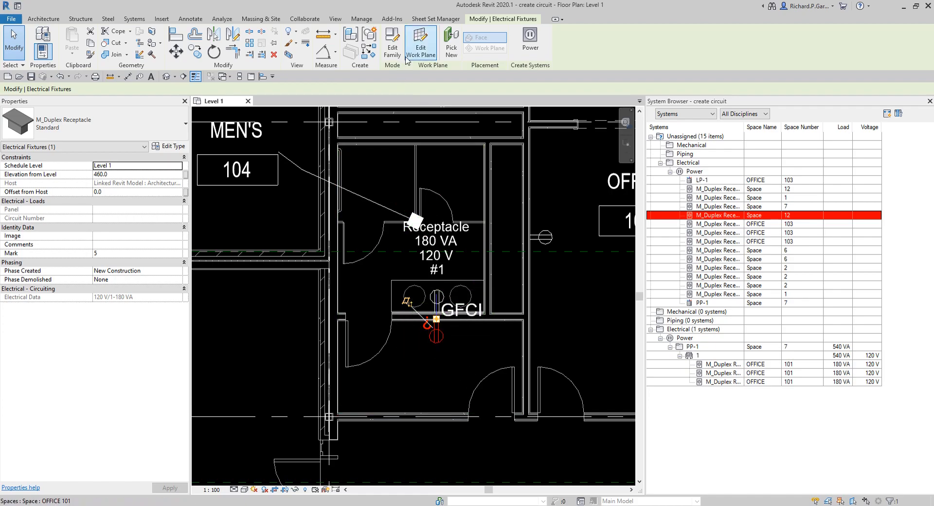
left_click(529, 39)
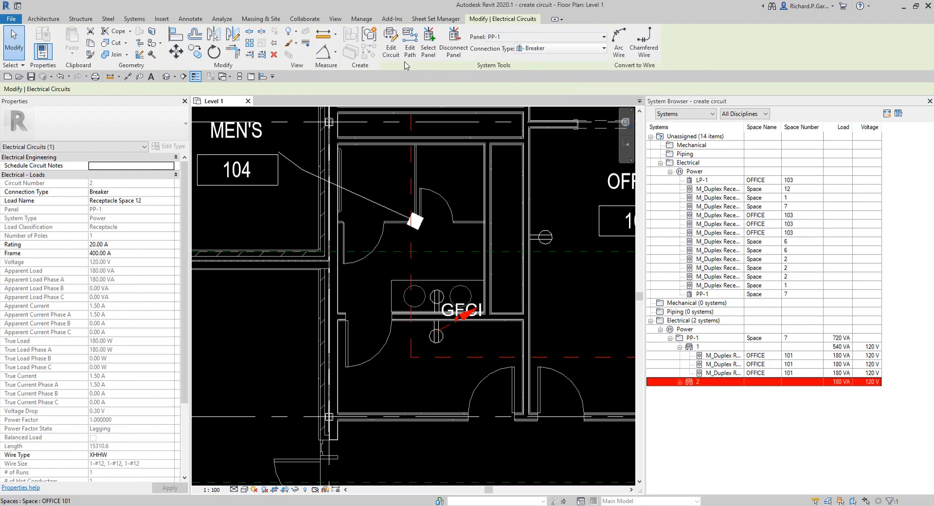
Edit the circuit to add the GFCI receptacle at the Men's room sink counter, and finish editing
left_click(392, 43)
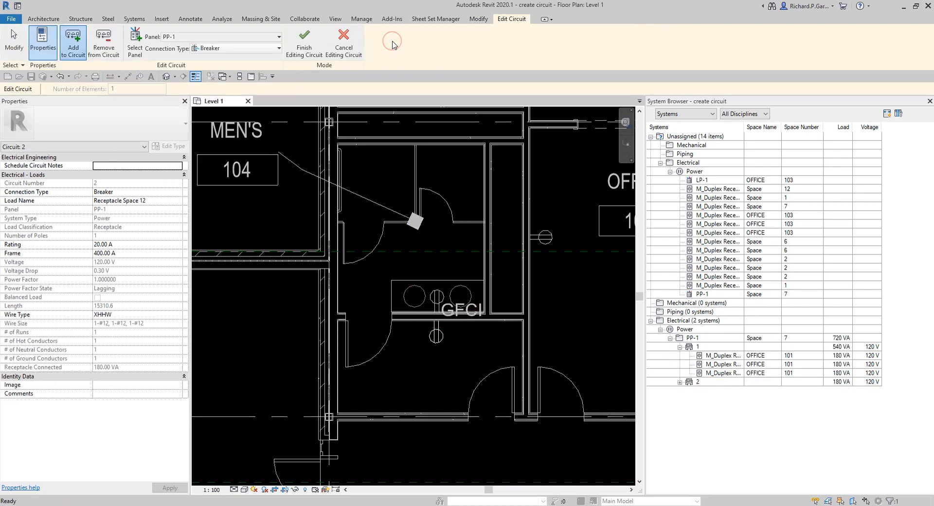
key("ctrl")
key("ctrl")
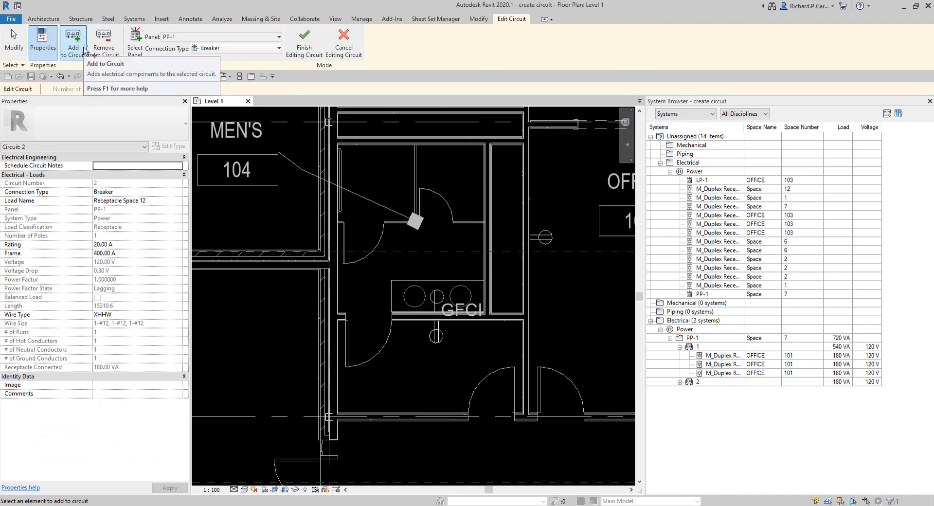
scroll(435, 301, "up", 5)
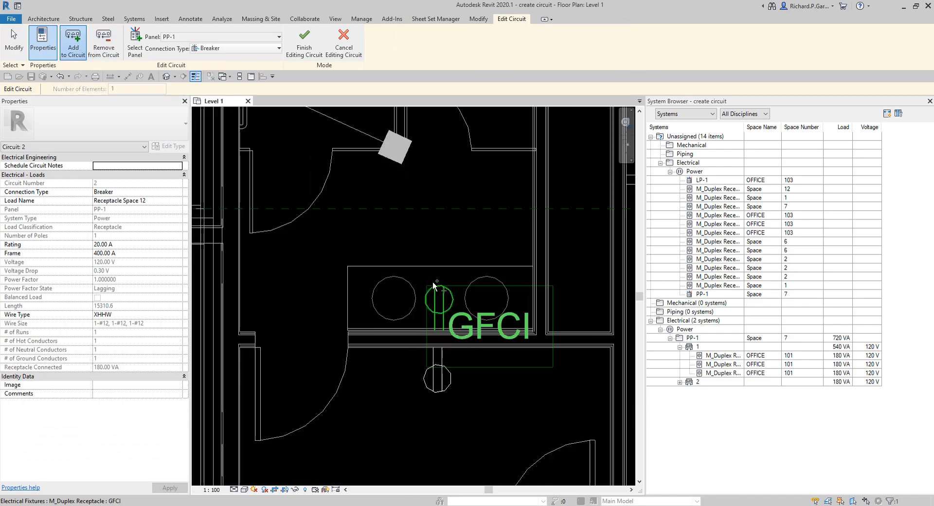
left_click(444, 297)
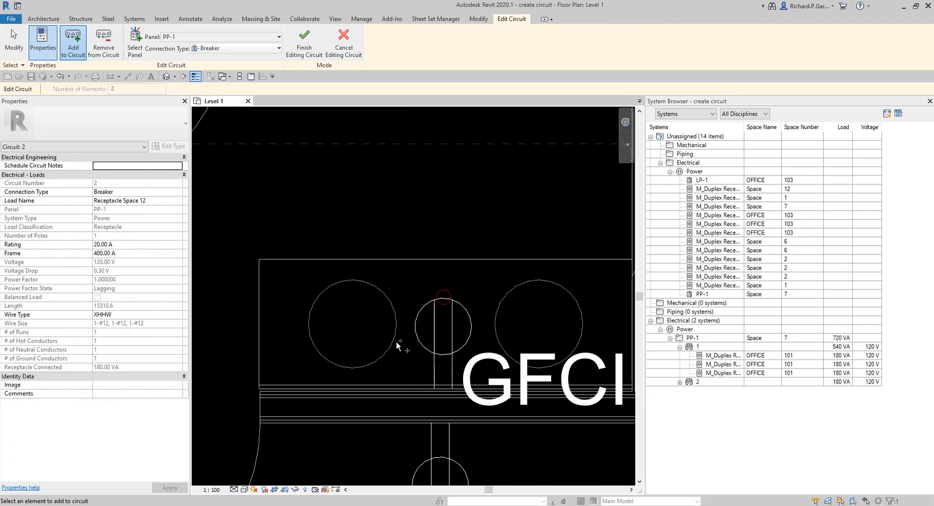
scroll(370, 323, "down", 5)
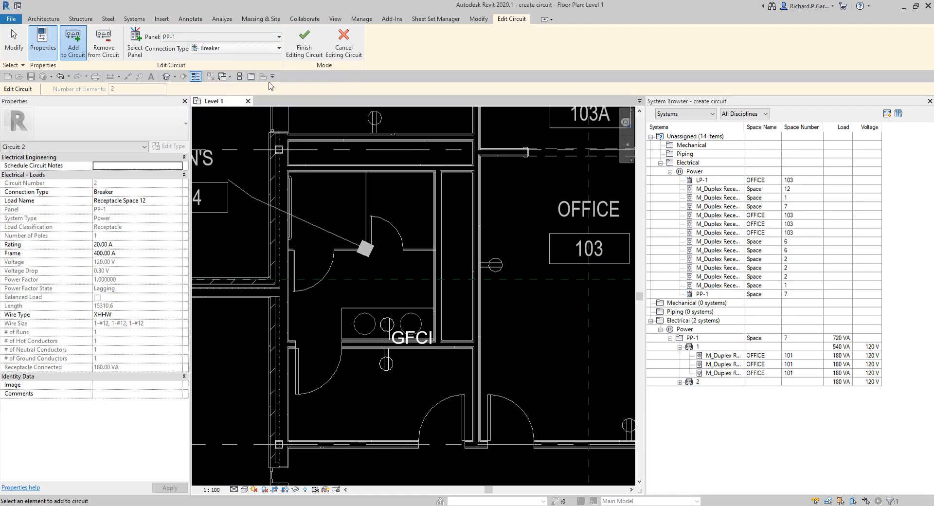
left_click(305, 47)
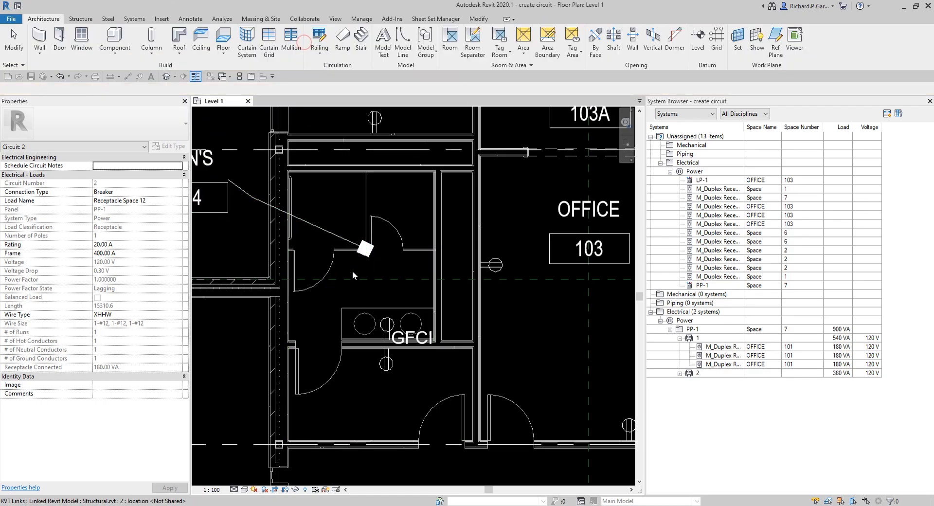
Check which circuit and devices the duplex receptacle just below the GFCI receptacle belongs to, and clear the selection
scroll(364, 290, "down", 2)
scroll(364, 290, "down", 1)
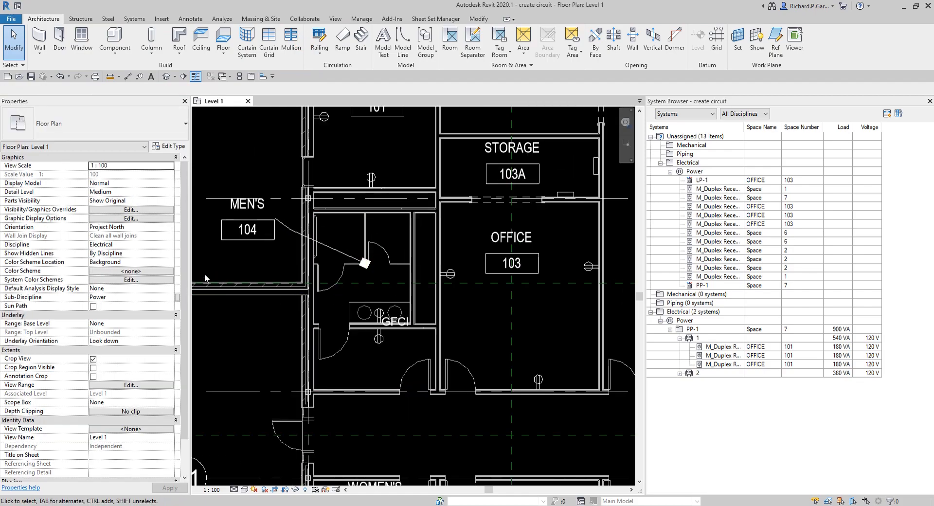
left_click(379, 339)
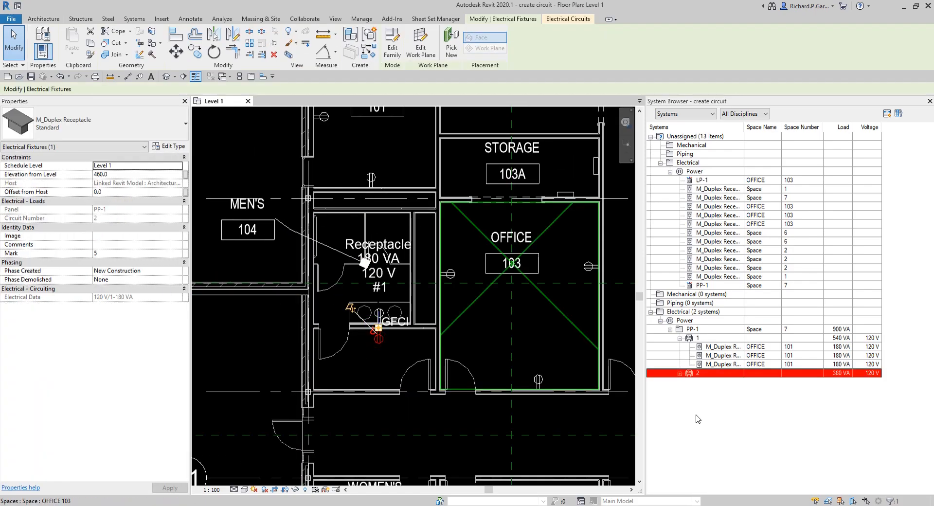
key("Escape")
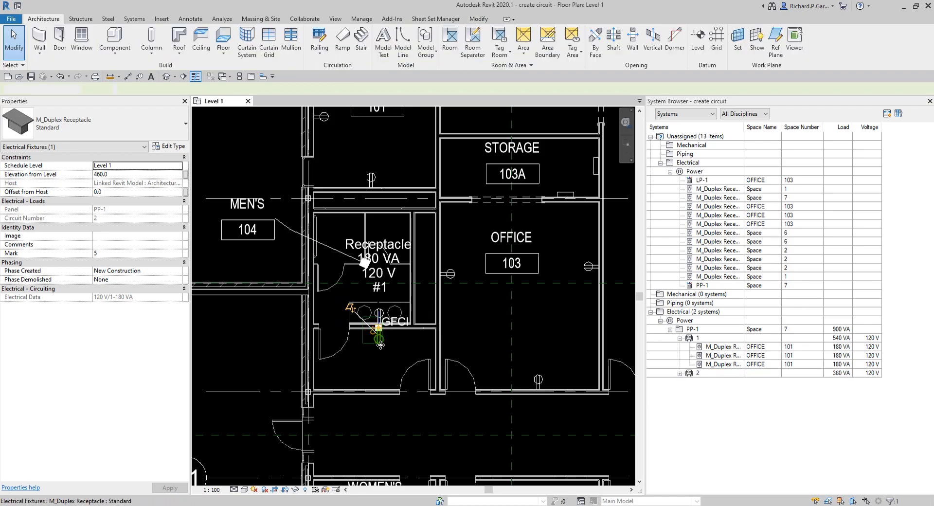
left_click(379, 345)
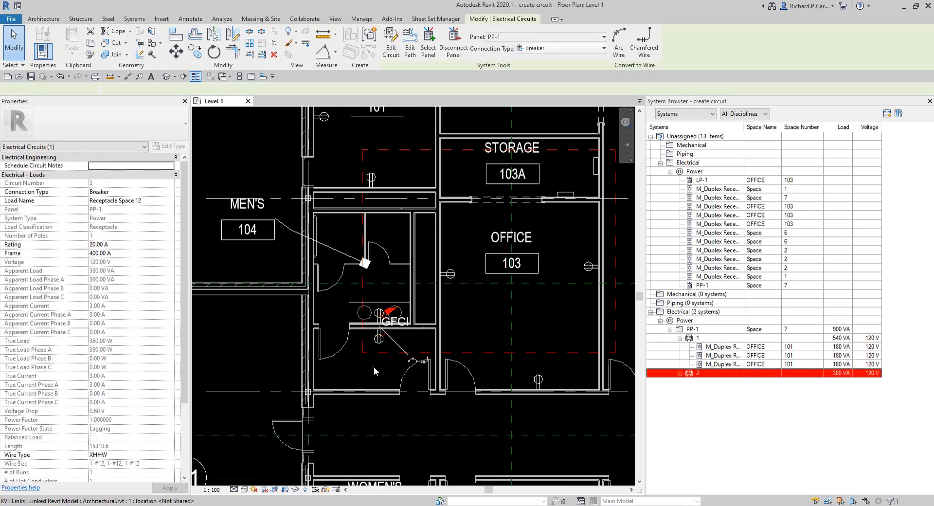
left_click(358, 340)
key("Escape")
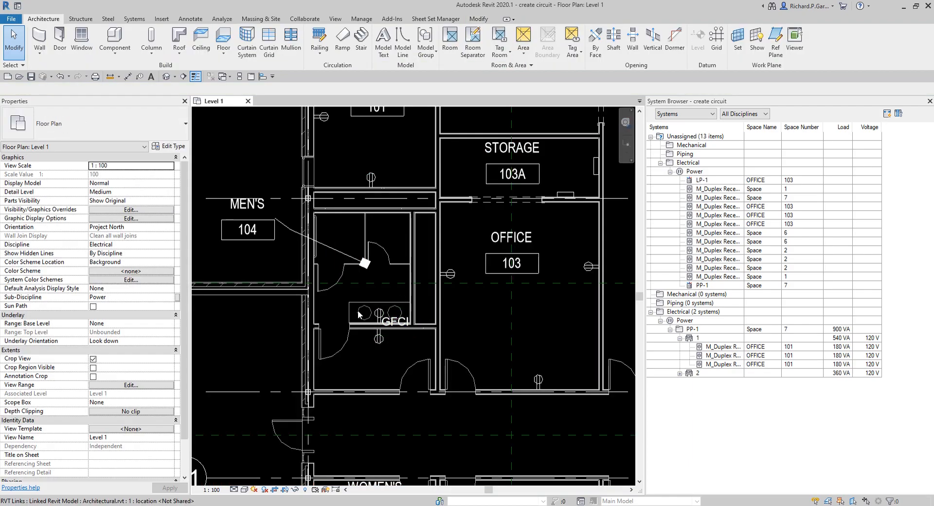
Select the circuit of the two receptacles near the Men's room and set its load name to MEN'S 104
scroll(387, 349, "up", 2)
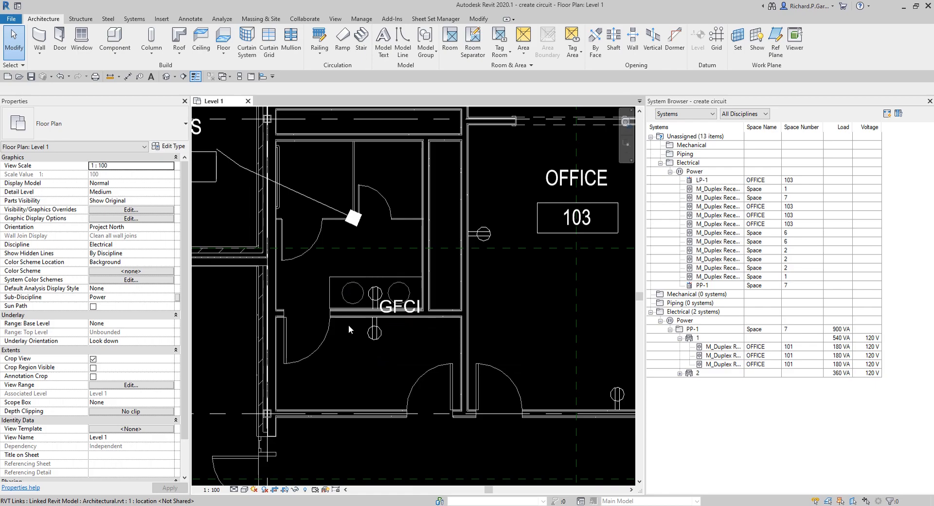
key("Tab")
left_click(374, 341)
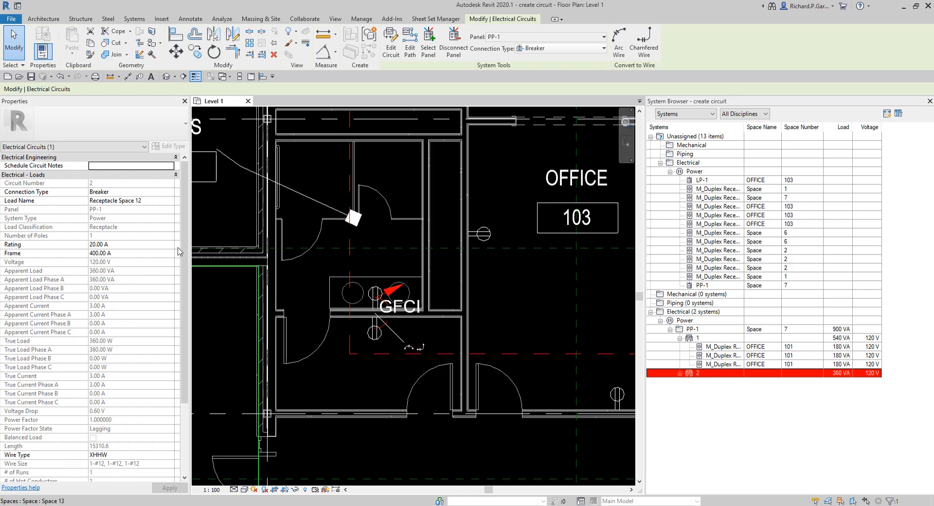
left_click(99, 202)
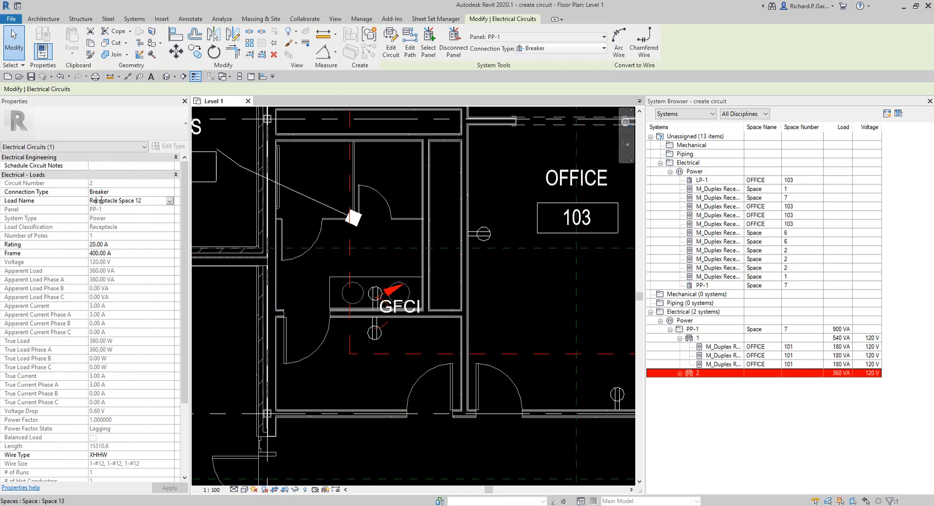
scroll(255, 219, "down", 3)
scroll(255, 219, "up", 2)
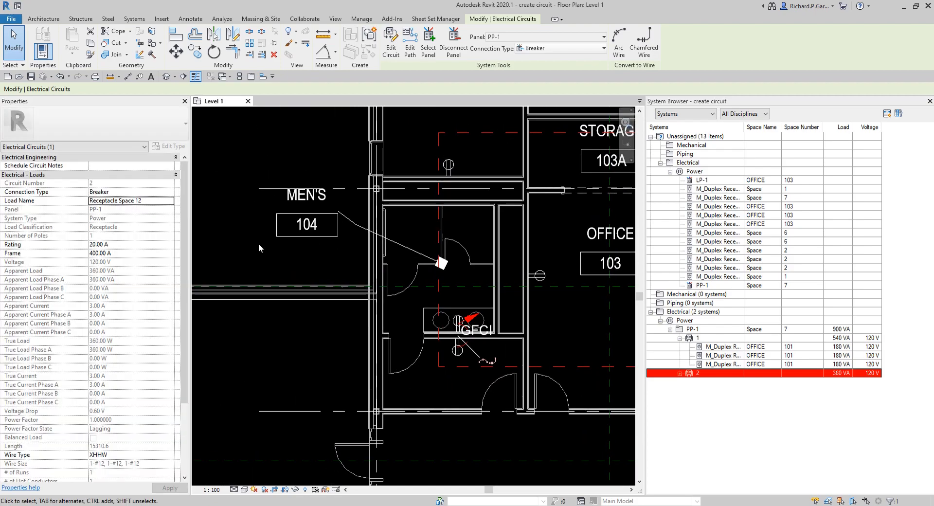
left_click(149, 200)
type("men")
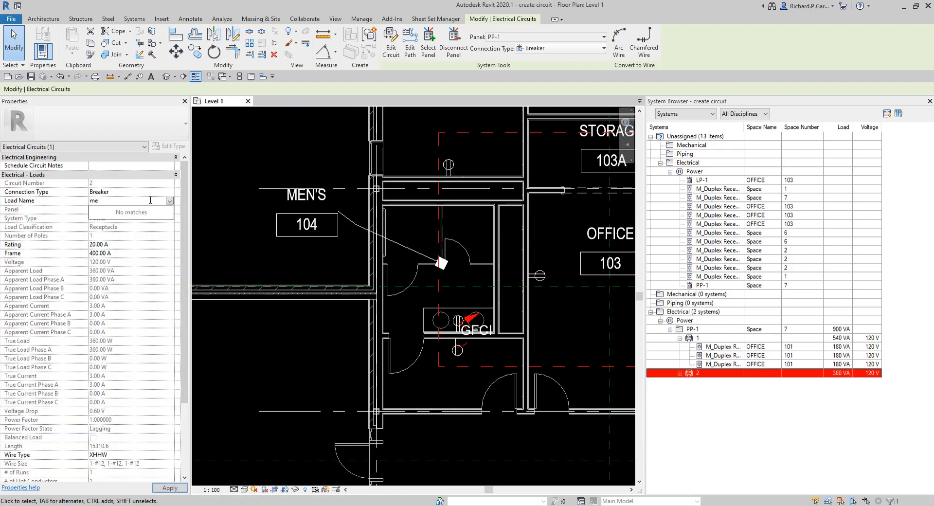
key("BackSpace")
type("MEN'S 104")
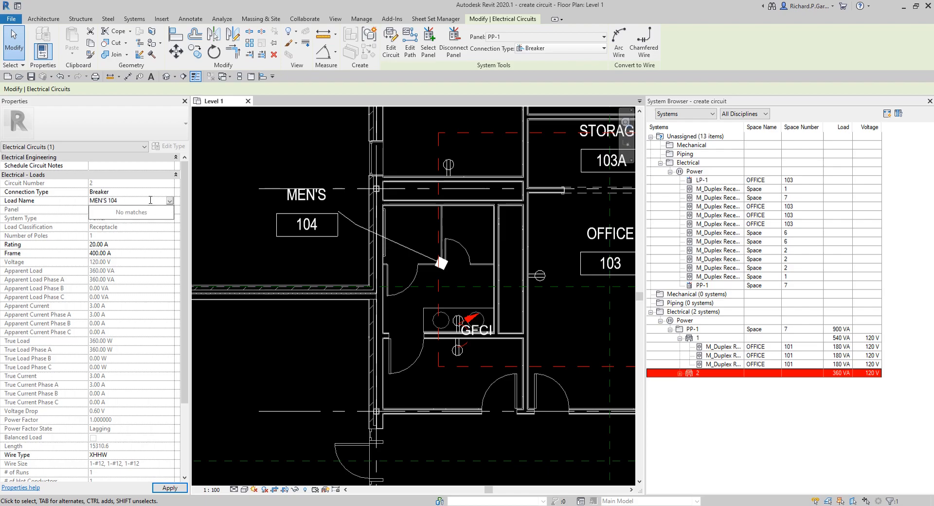
key("Return")
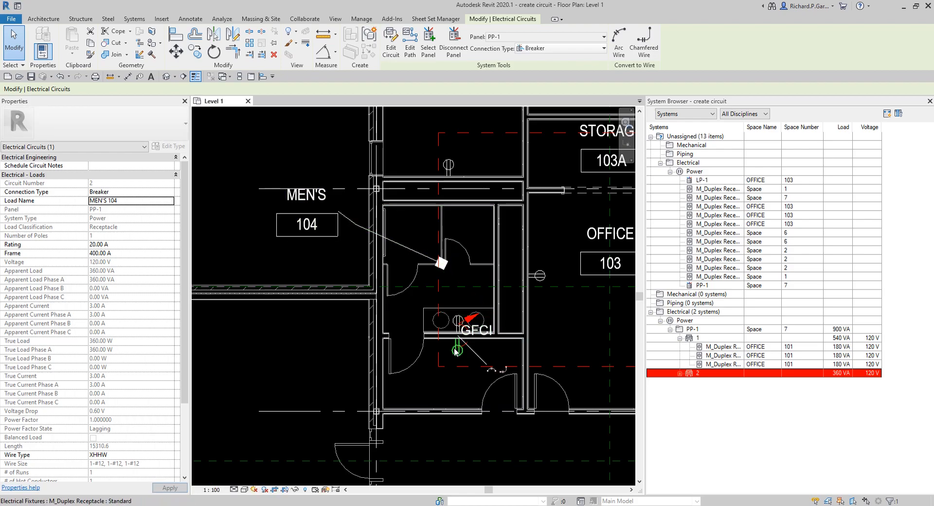
left_click(328, 342)
key("Escape")
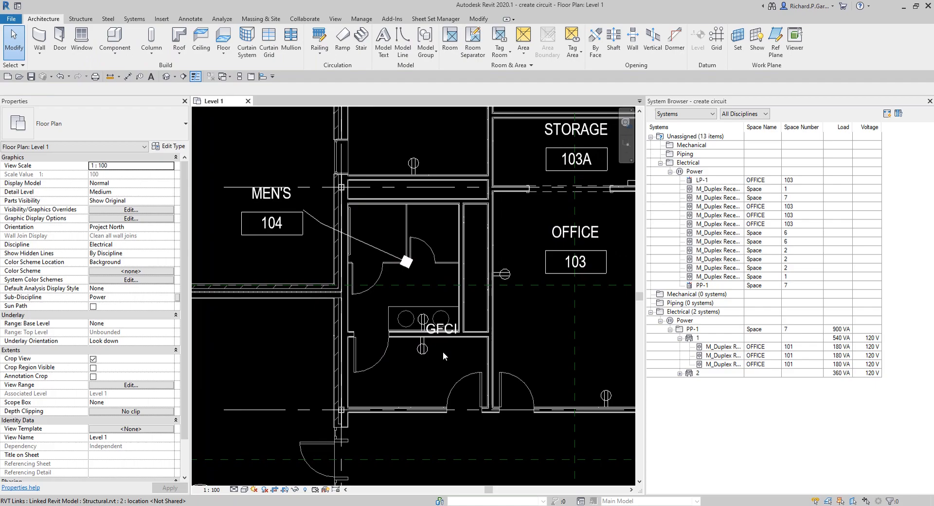
Create a power circuit from the duplex receptacle in Office 103 on the wall shared with Exam 1003
scroll(409, 292, "down", 4)
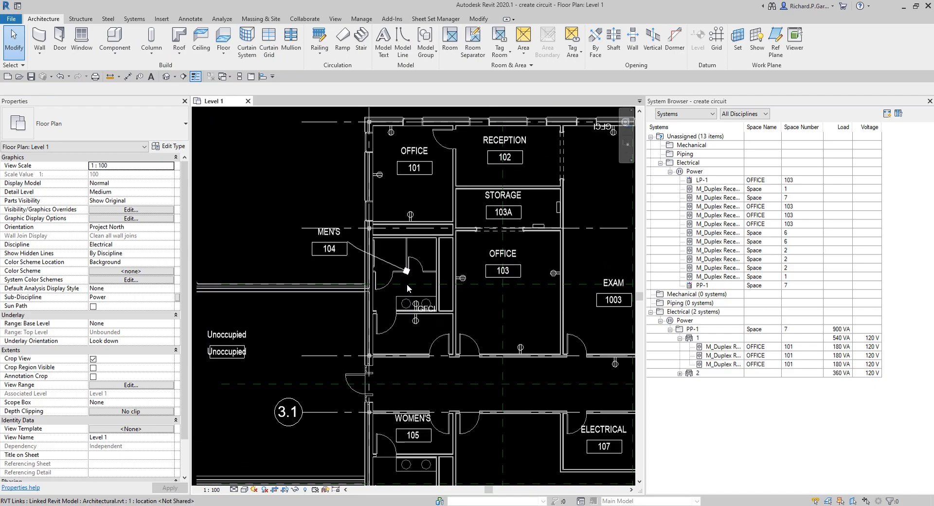
scroll(374, 302, "up", 4)
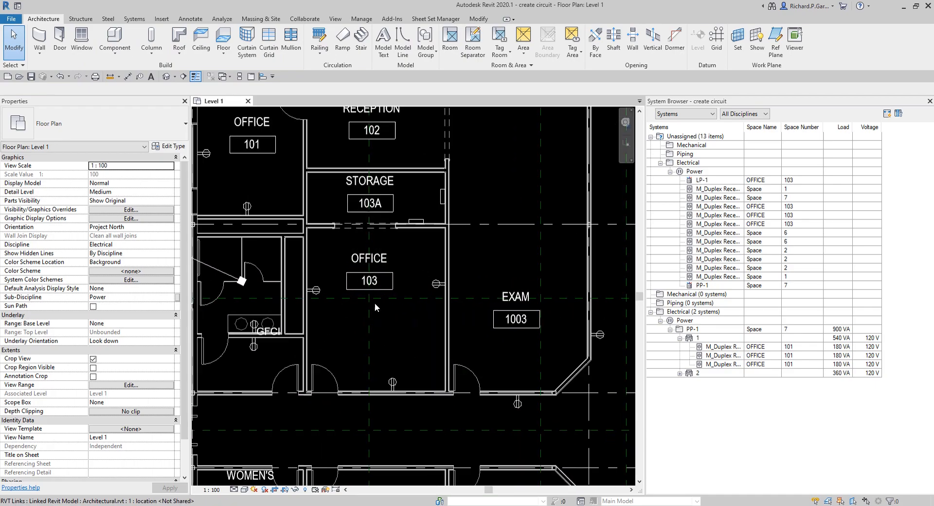
scroll(475, 280, "down", 1)
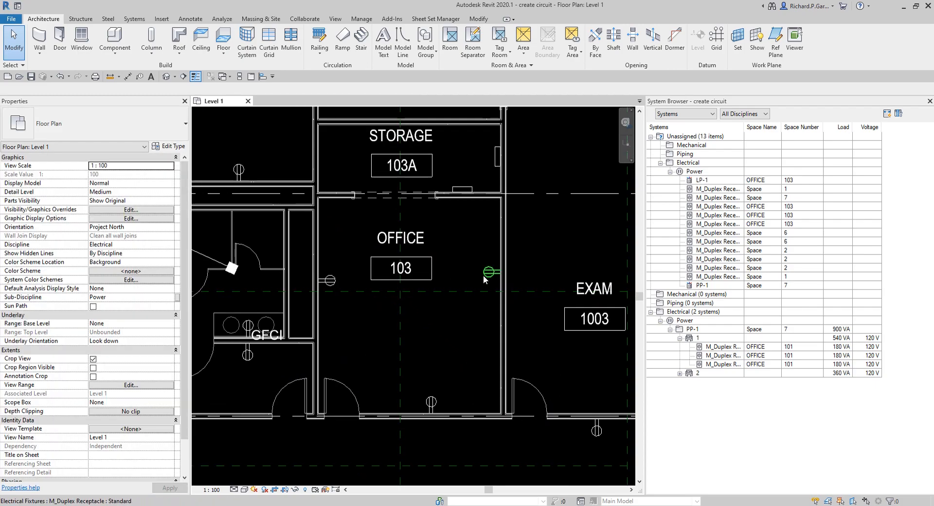
left_click(485, 274)
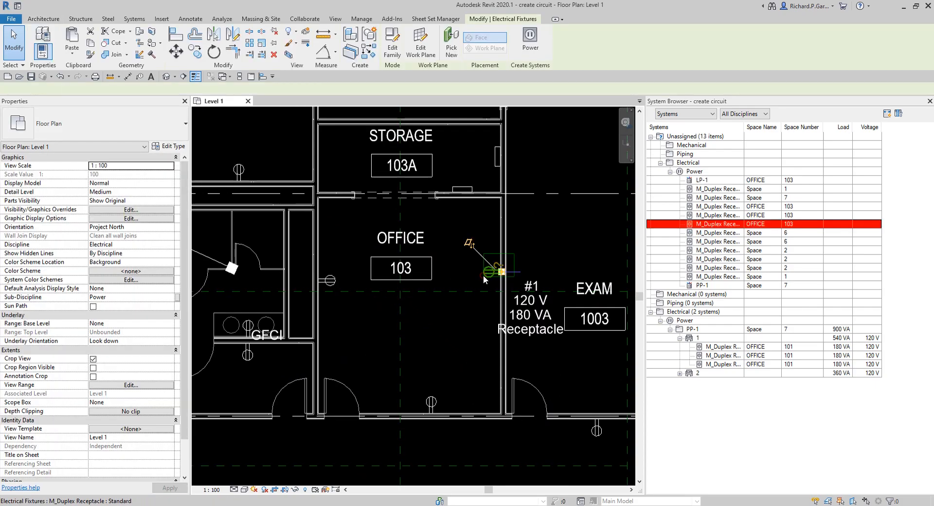
left_click(530, 39)
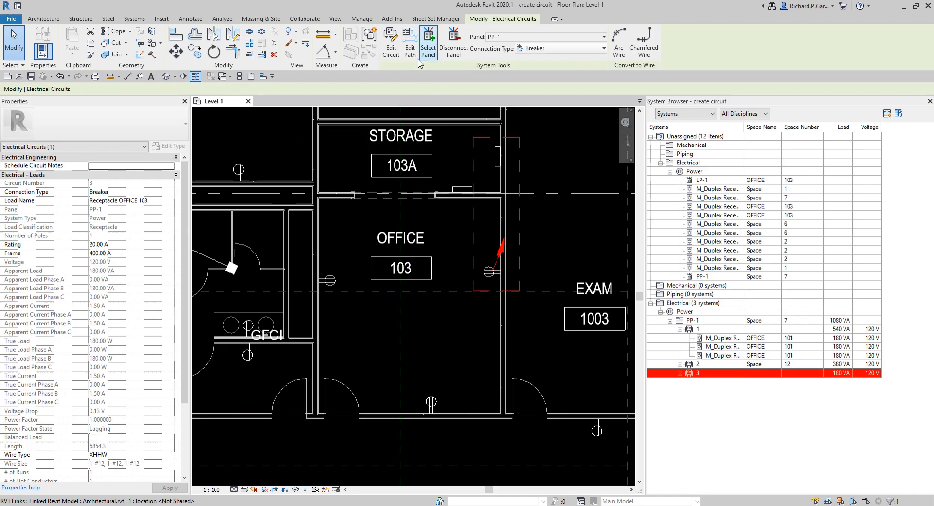
Edit the circuit to add the two other duplex receptacles in Office 103 and set its load name to OFFICE 103
left_click(391, 43)
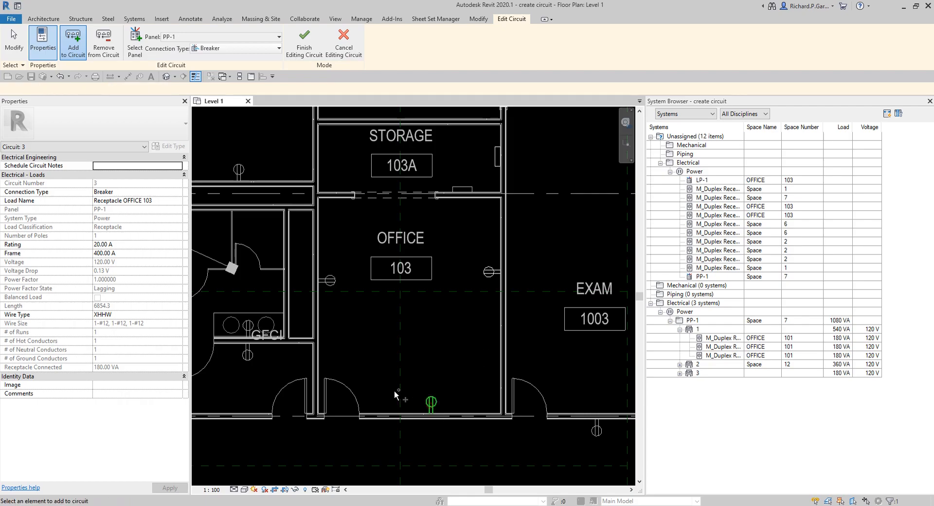
left_click(125, 195)
left_click(125, 200)
left_click(125, 197)
left_click(123, 200)
key("BackSpace")
key("BackSpace")
key("BackSpace")
key("BackSpace")
key("BackSpace")
key("BackSpace")
key("BackSpace")
key("BackSpace")
key("BackSpace")
key("BackSpace")
key("BackSpace")
key("Return")
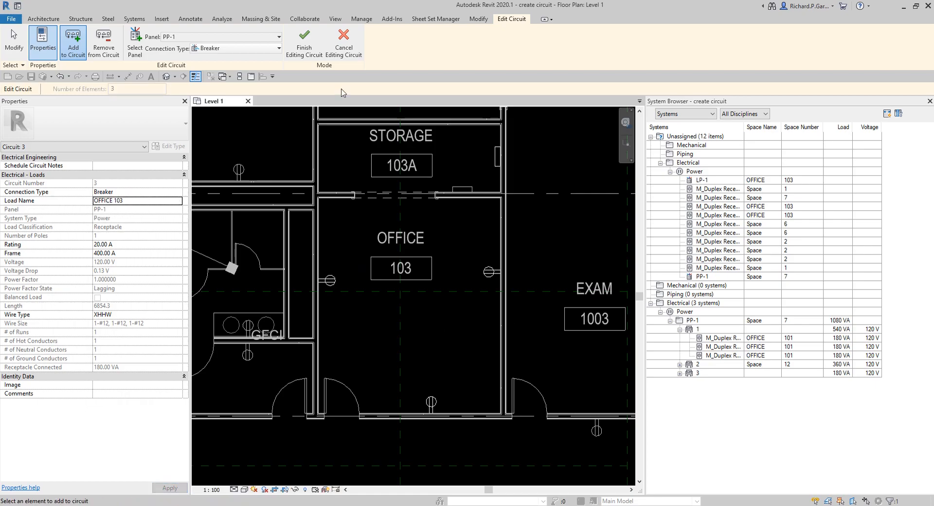
left_click(304, 46)
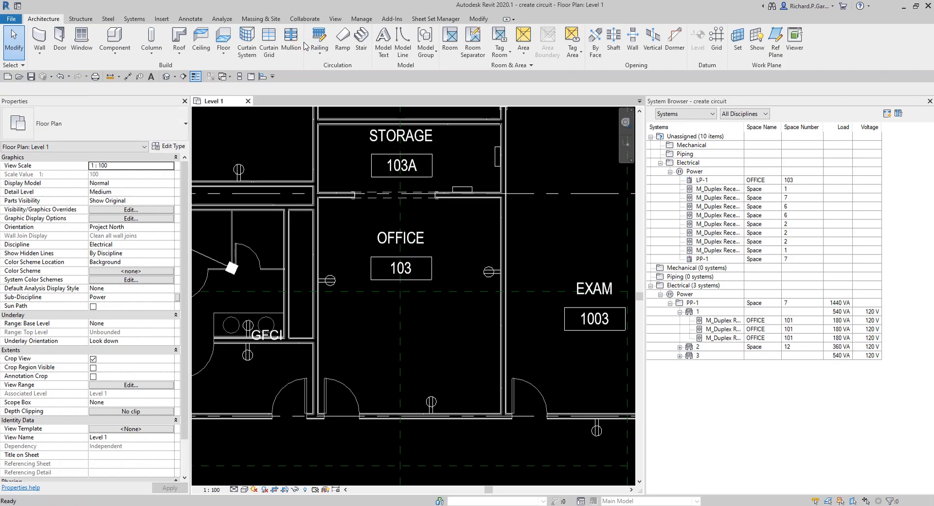
Place three more duplex receptacles along the corridor walls, matching the one outside Exam 1003: outside Electrical 107, Office 103 and Exam 106
scroll(420, 322, "down", 2)
middle_click_drag(435, 292, 342, 255)
middle_click_drag(457, 273, 550, 229)
scroll(496, 297, "down", 1)
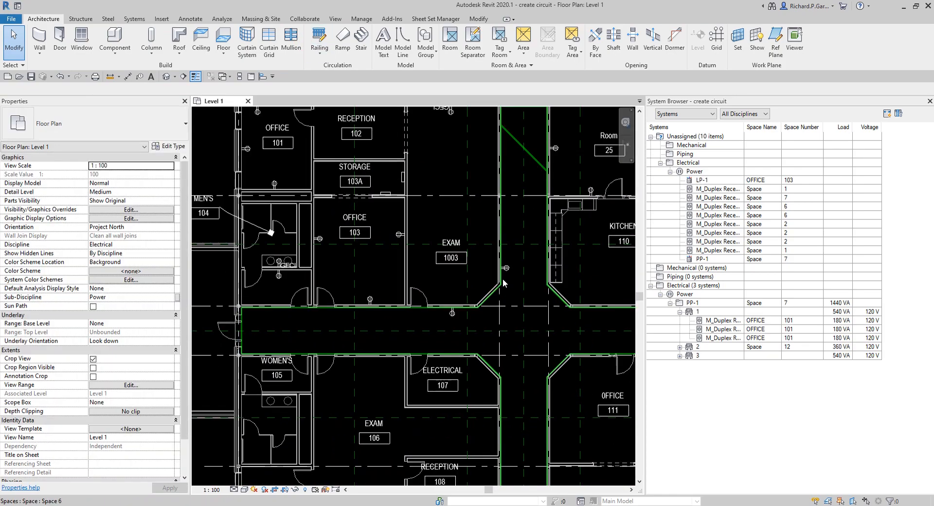
scroll(480, 317, "up", 2)
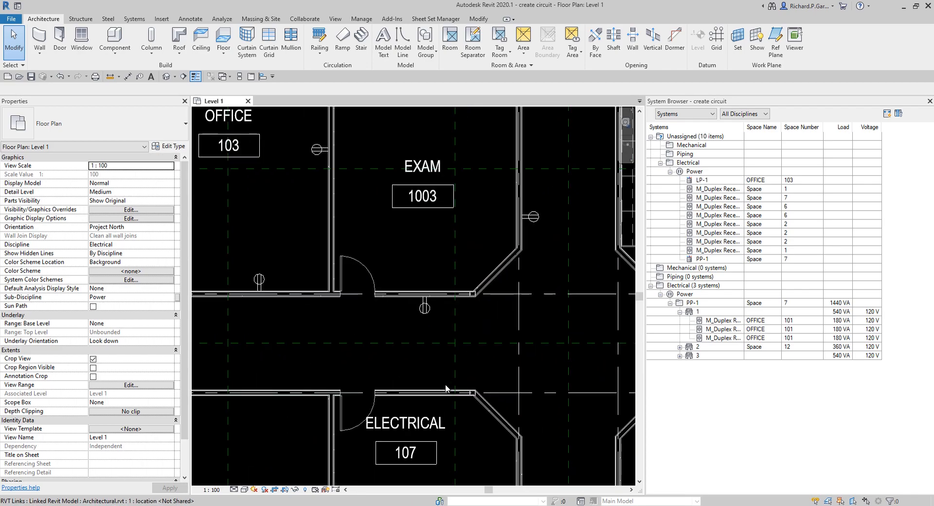
middle_click_drag(328, 370, 424, 327)
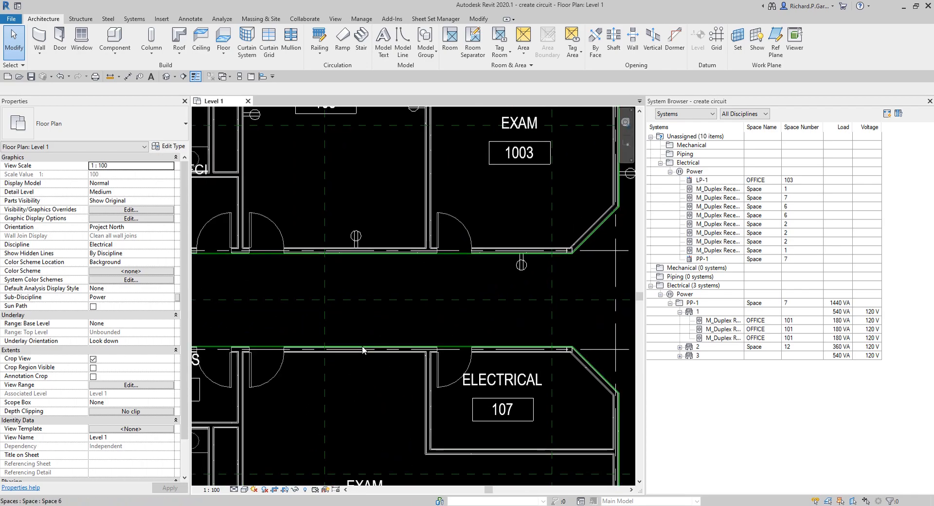
left_click(522, 265)
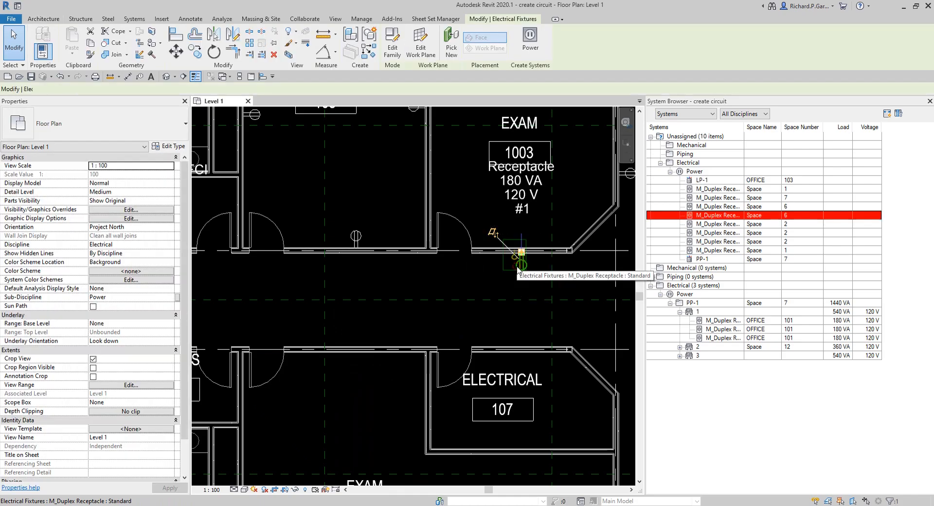
right_click(471, 276)
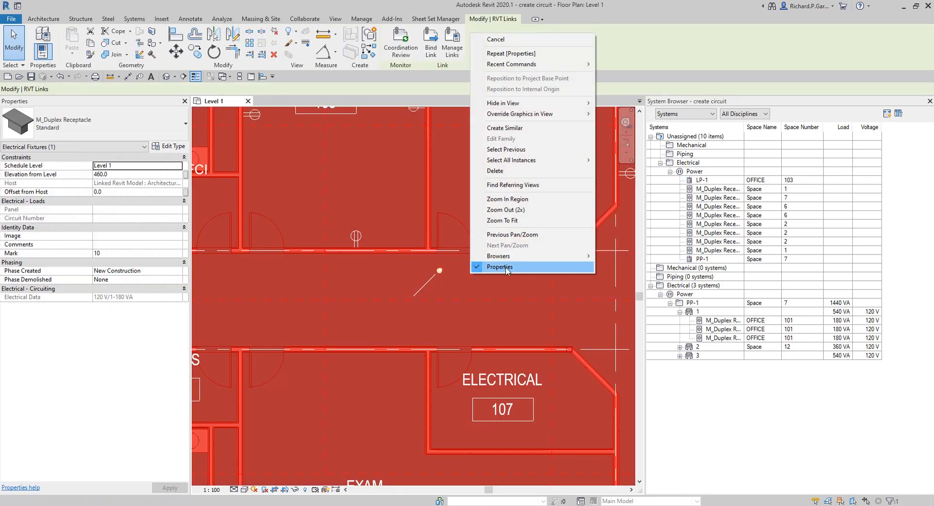
left_click(533, 267)
left_click(525, 265)
right_click(524, 266)
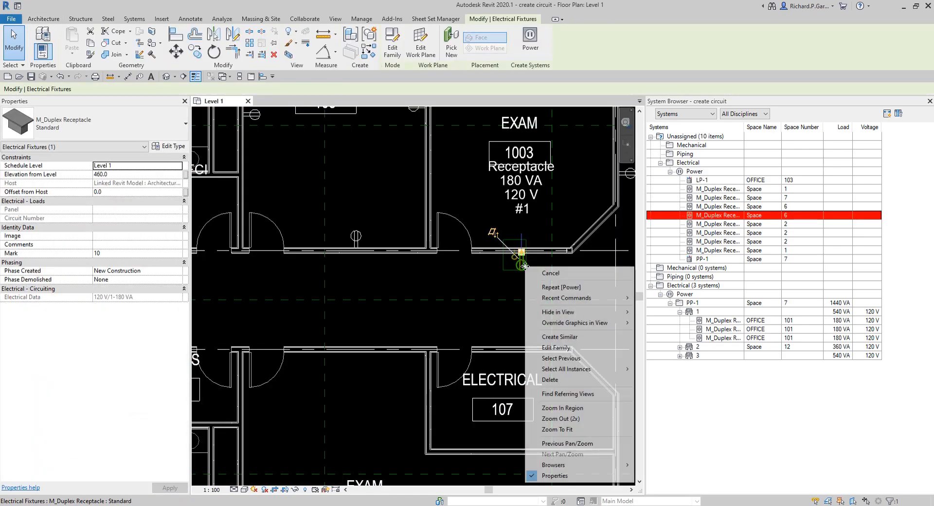
left_click(571, 337)
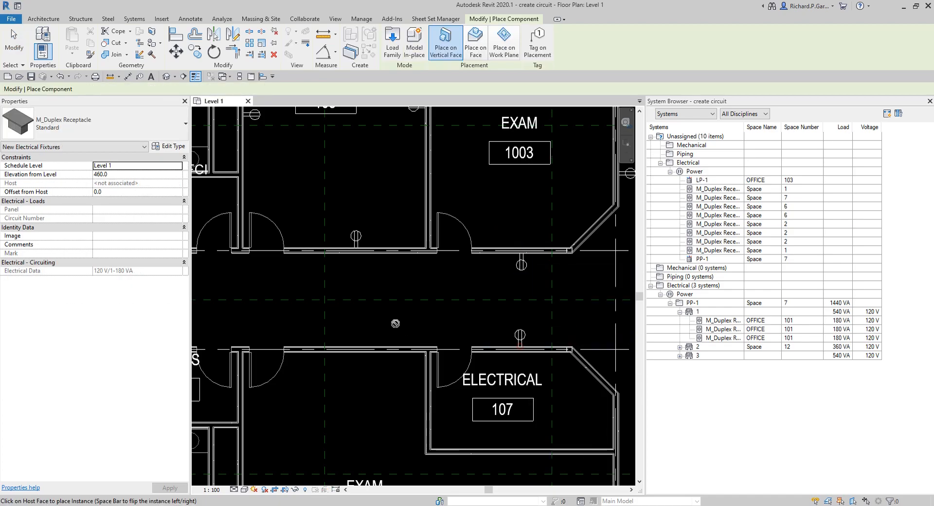
left_click(520, 347)
left_click(356, 255)
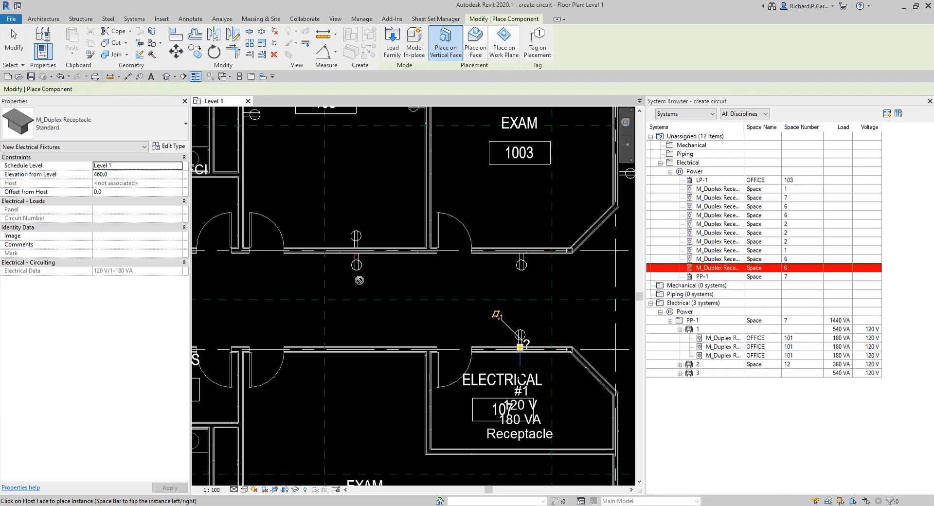
left_click(355, 346)
key("Escape")
key("Escape")
Create a power circuit from the duplex receptacle on the corridor wall outside Exam 1003
middle_click_drag(437, 308, 327, 313)
scroll(327, 313, "down", 1)
left_click(402, 281)
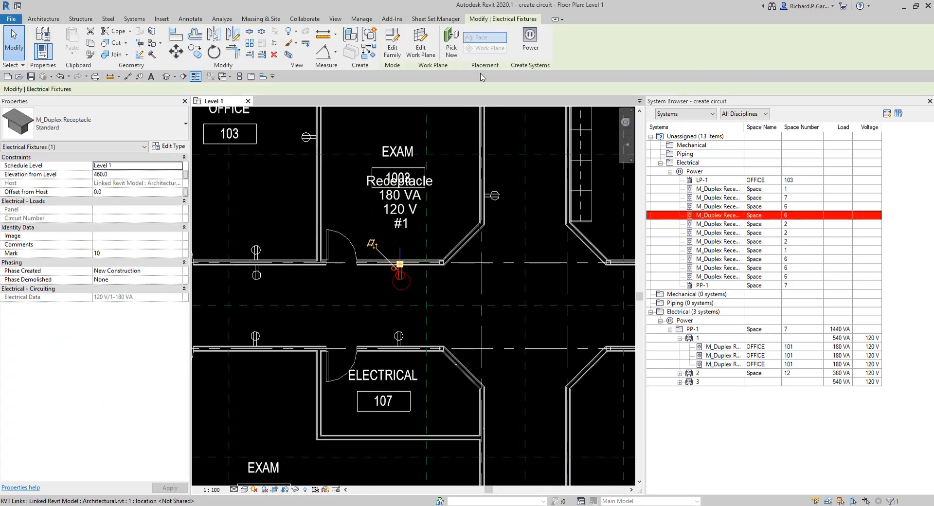
left_click(531, 34)
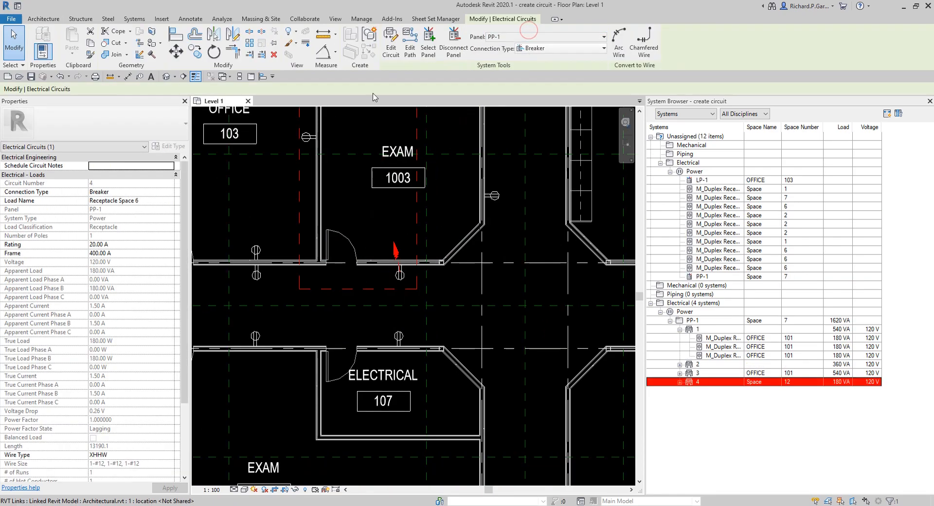
Edit the circuit to add the other four corridor receptacles, and collapse circuit 1 in the System Browser
left_click(390, 47)
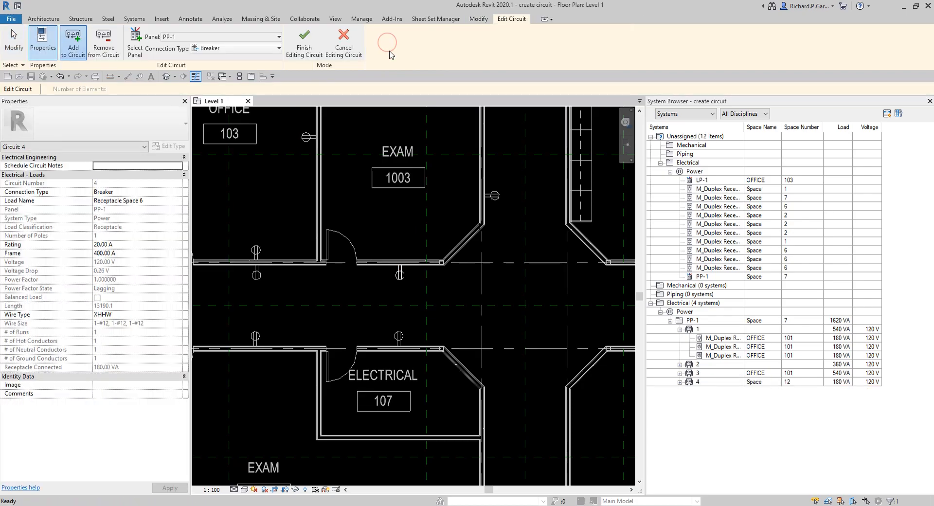
left_click(493, 196)
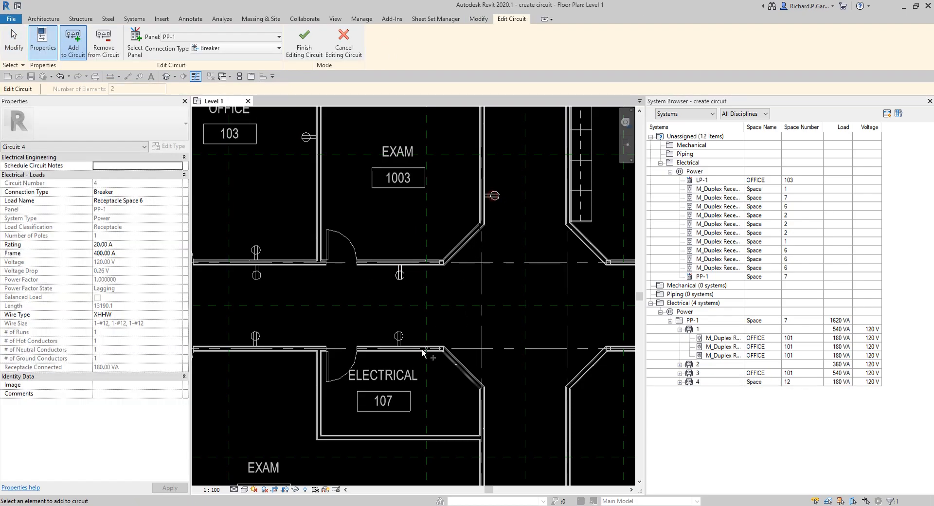
left_click(395, 337)
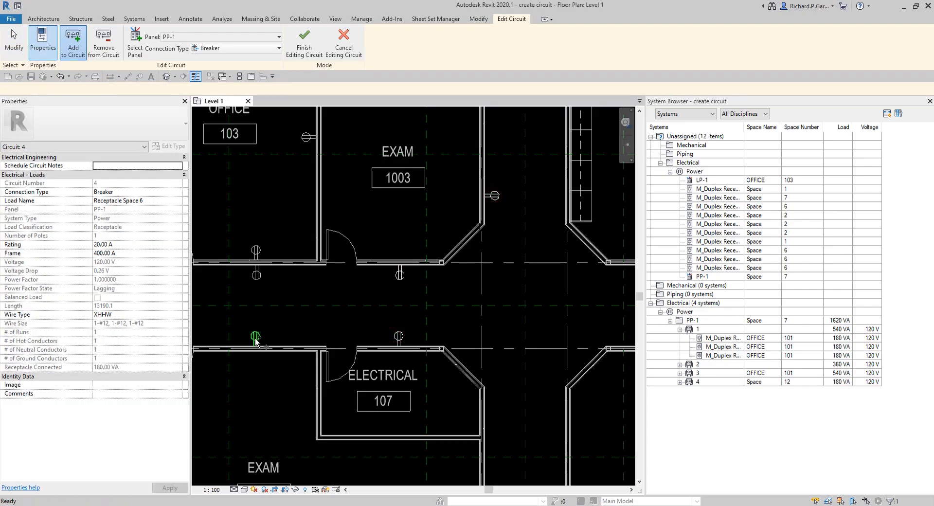
left_click(256, 276)
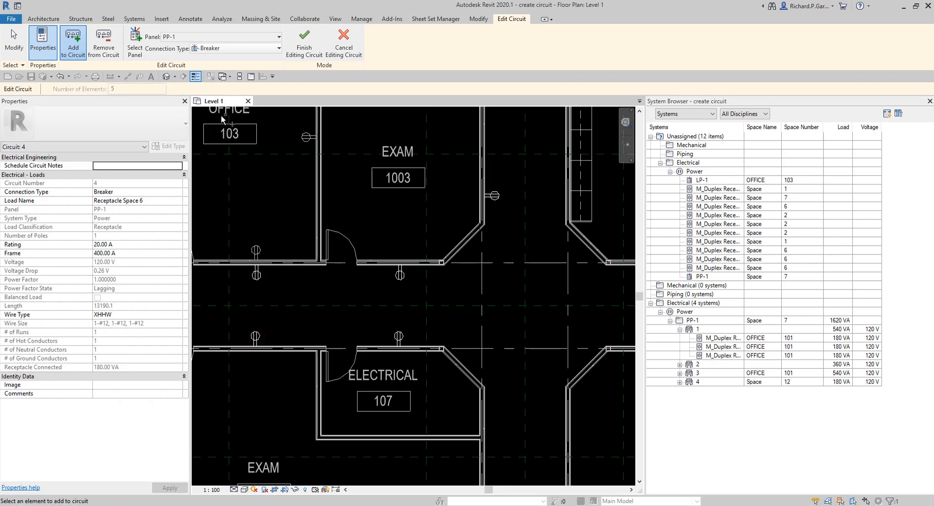
left_click(305, 40)
scroll(407, 228, "down", 3)
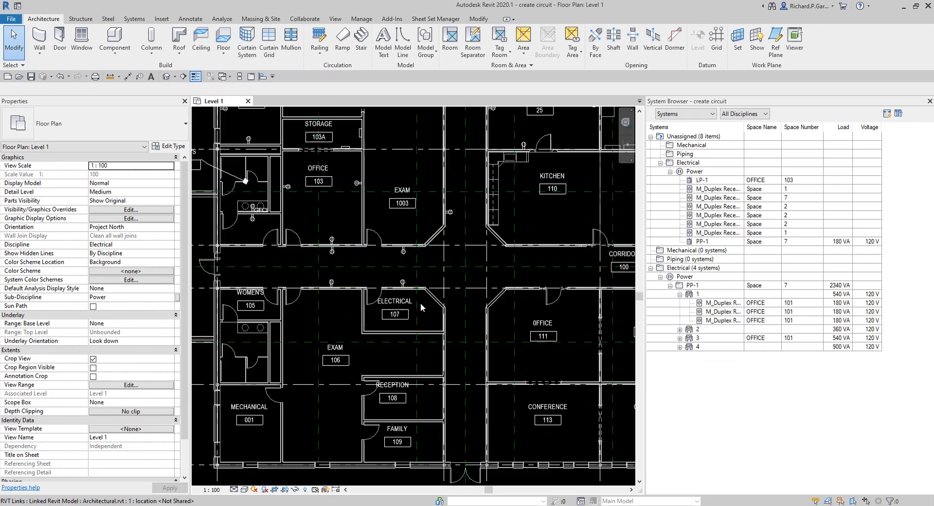
left_click(680, 294)
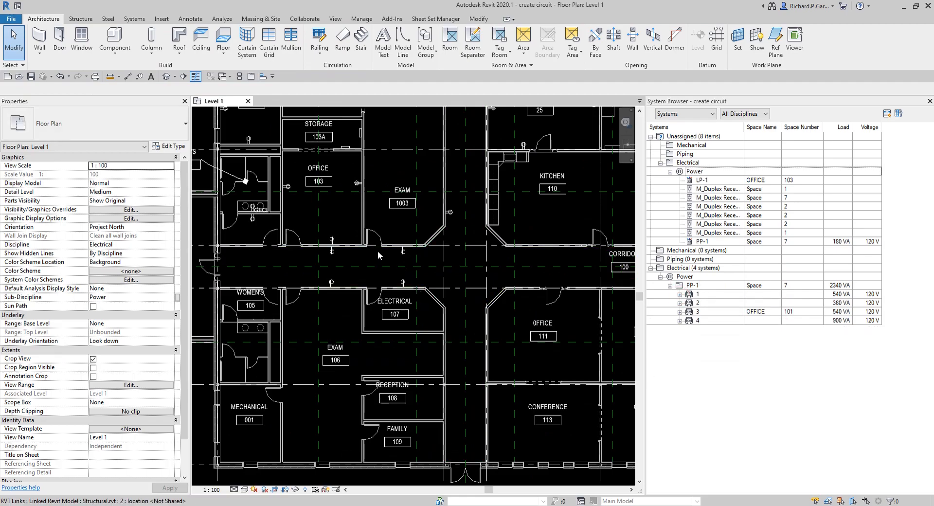
Create a panel schedule for panel PP-1 in Storage 103A using the default template
scroll(377, 248, "up", 3)
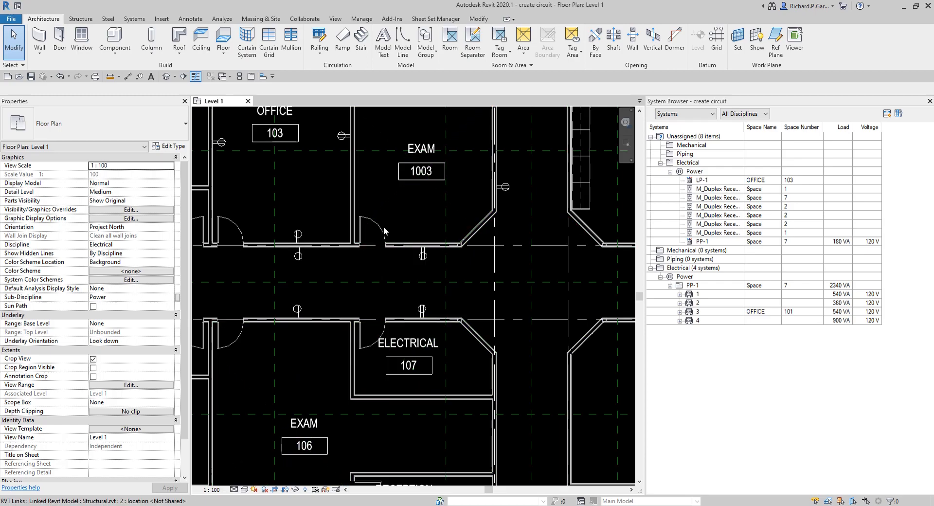
scroll(422, 214, "down", 2)
middle_click_drag(402, 242, 467, 359)
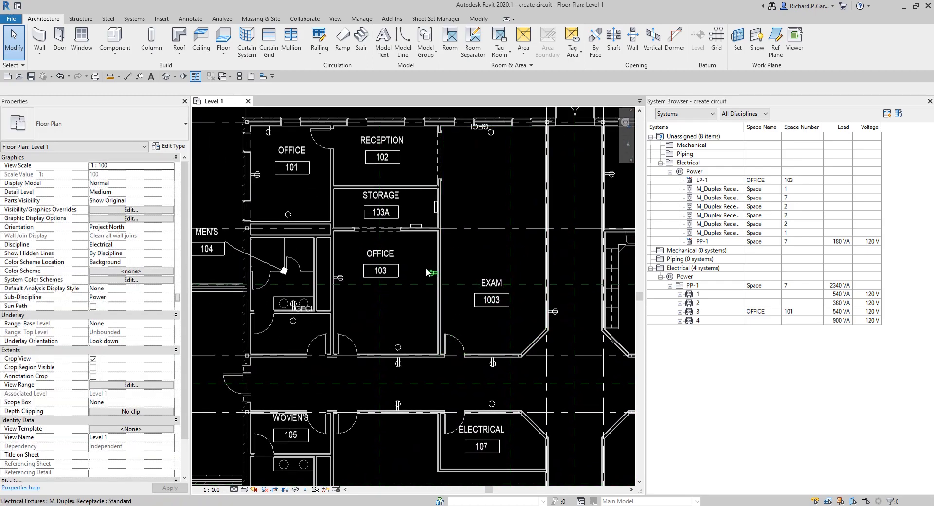
scroll(430, 226, "up", 3)
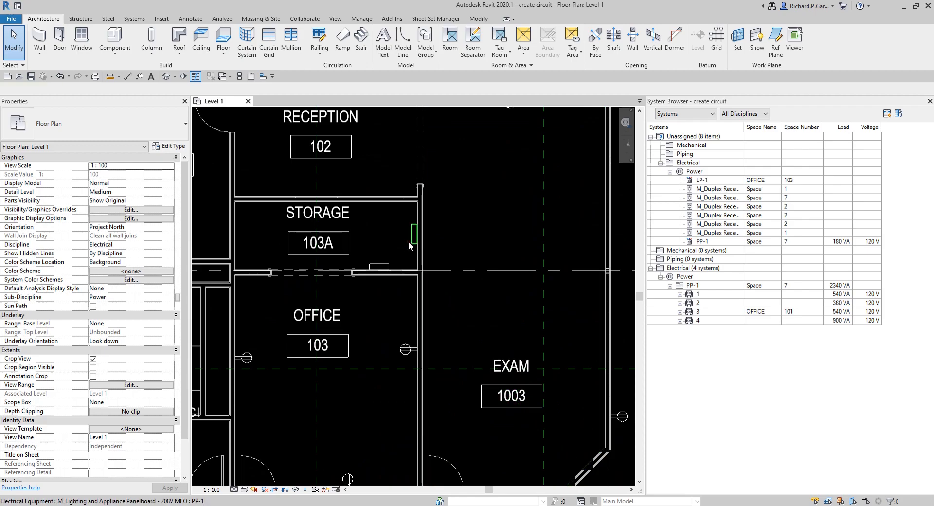
left_click(408, 241)
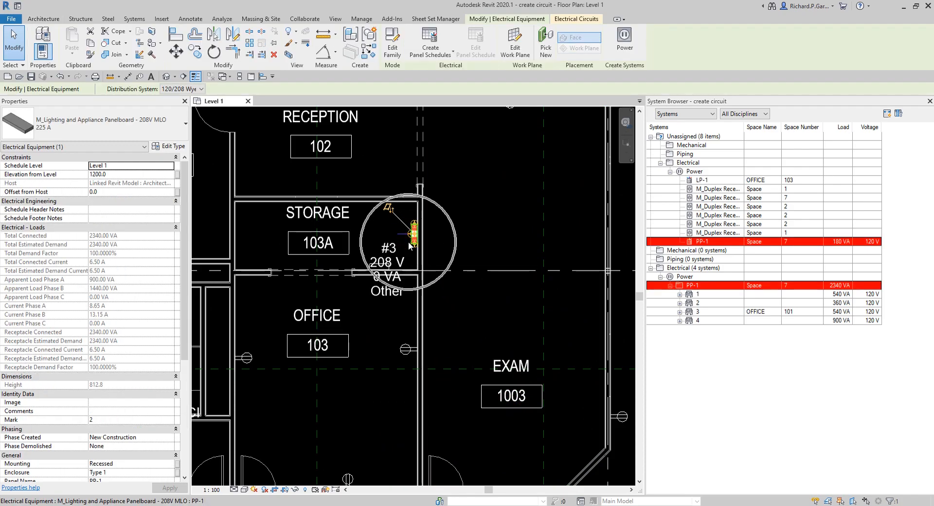
left_click(440, 57)
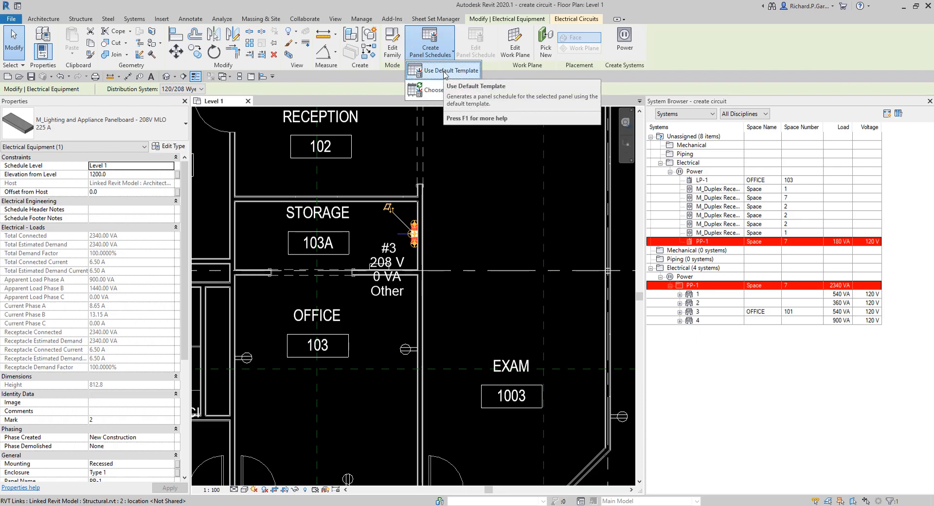
left_click(445, 73)
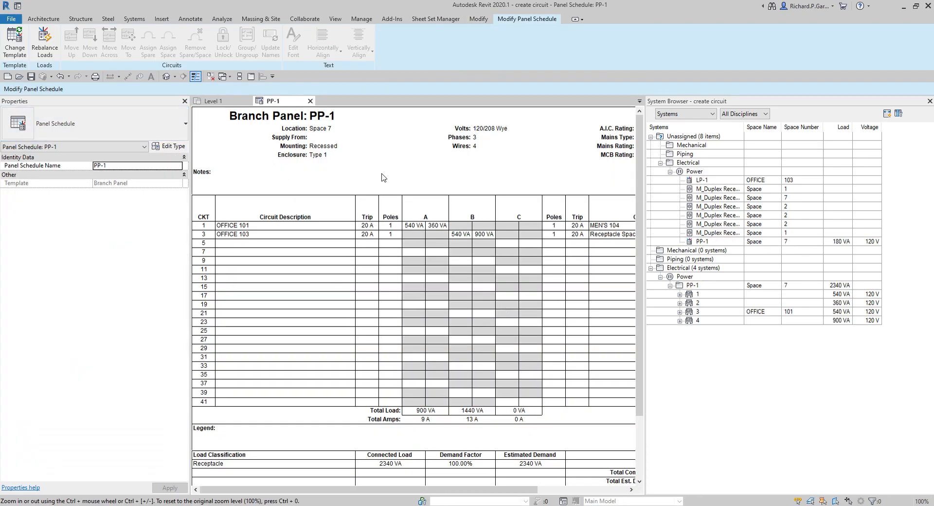
Change the circuit description of circuit 4 in the panel schedule to CORRIDOR
left_click_drag(489, 494, 501, 475)
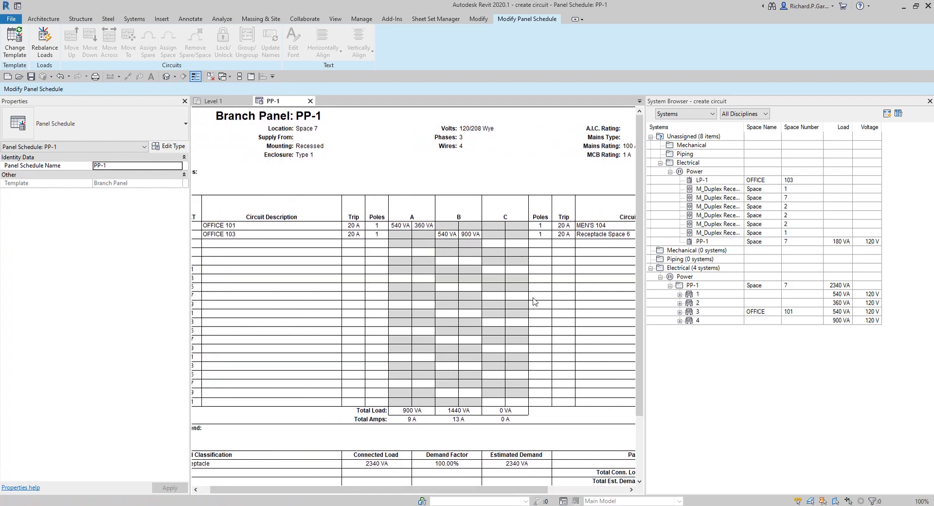
left_click_drag(535, 490, 578, 490)
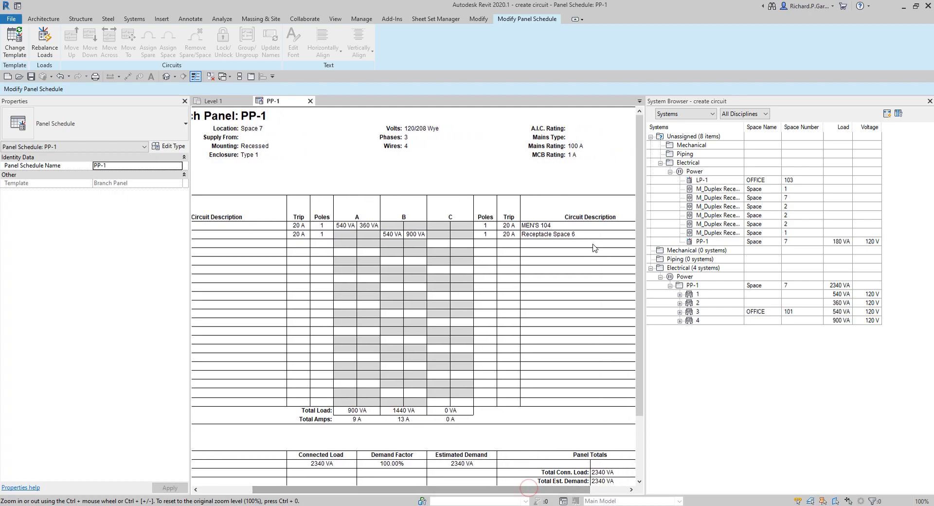
left_click(582, 237)
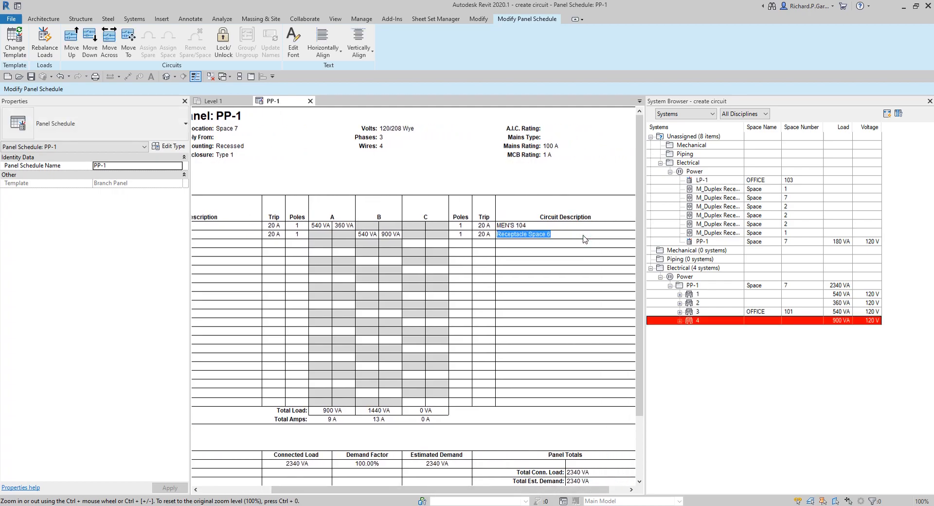
type("RE")
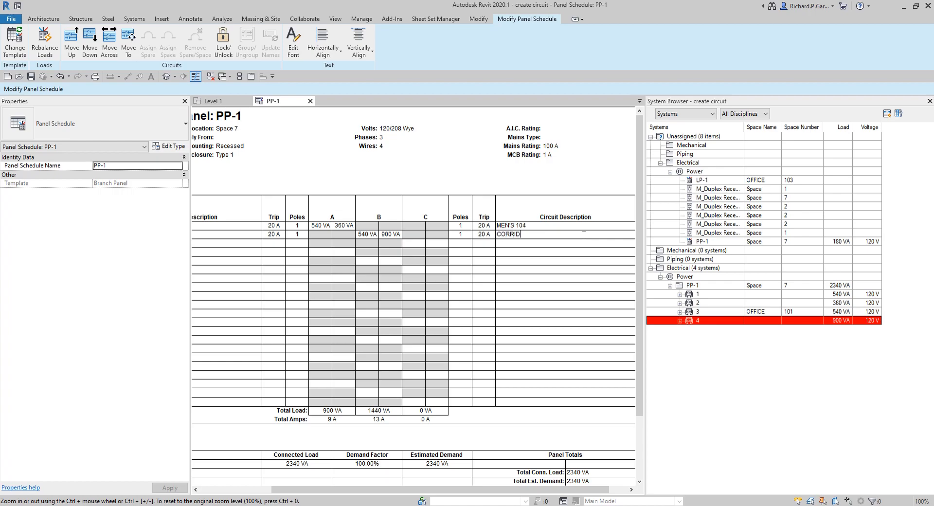
key("Return")
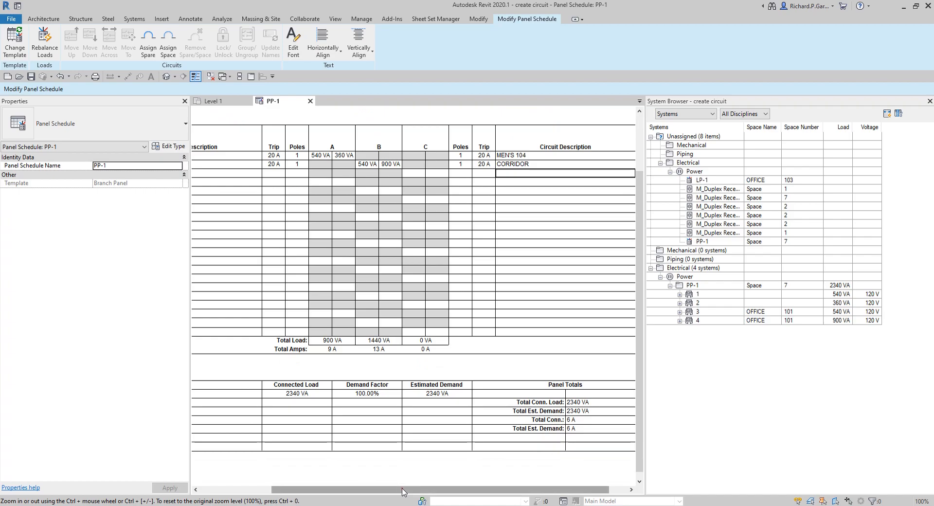
Rebalance the loads on the PP-1 panel schedule and review the redistributed circuits
left_click_drag(402, 489, 309, 494)
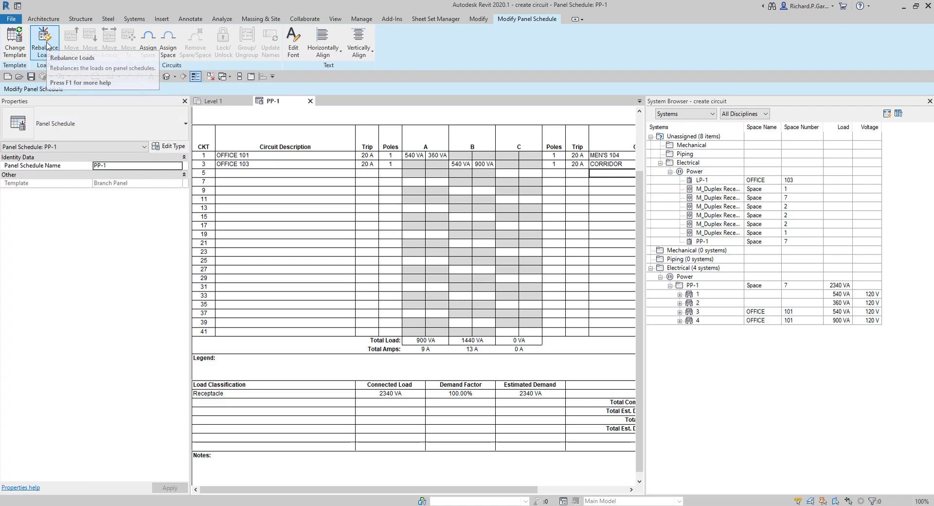
left_click(47, 45)
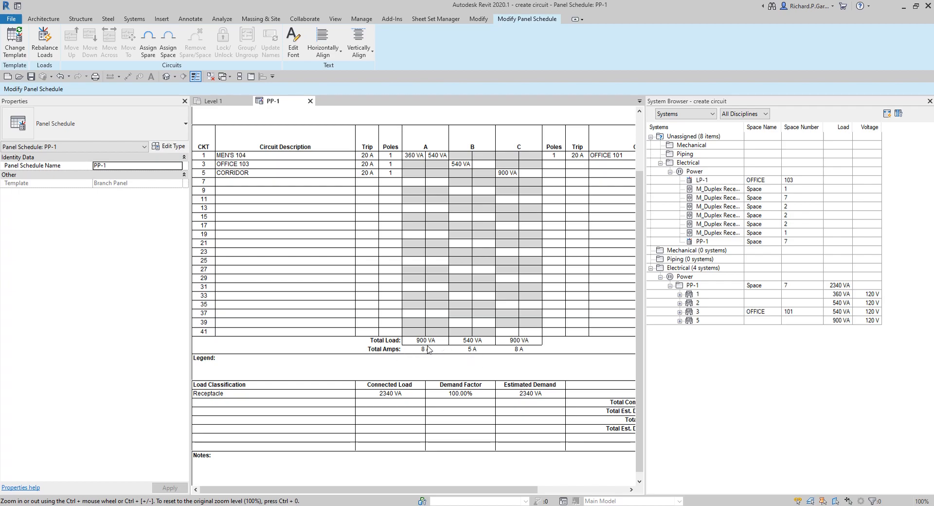
left_click_drag(514, 490, 577, 480)
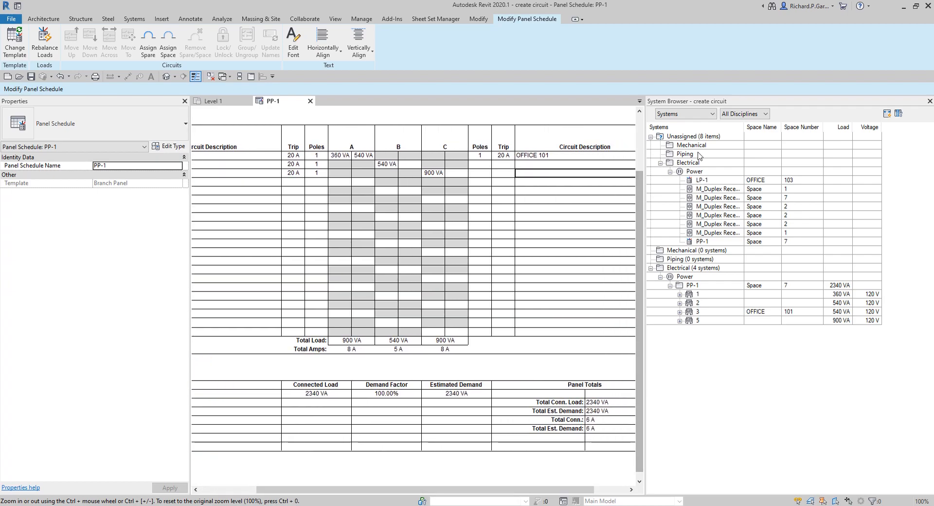
Highlight PP-1's circuits 1, 2 and 3 one by one in the System Browser, and close the panel schedule
left_click(716, 296)
left_click(722, 303)
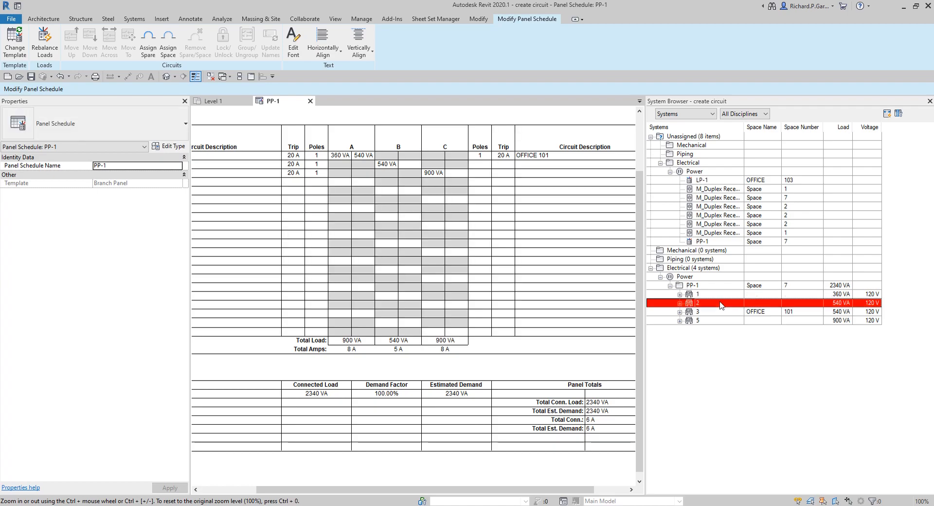
left_click(723, 312)
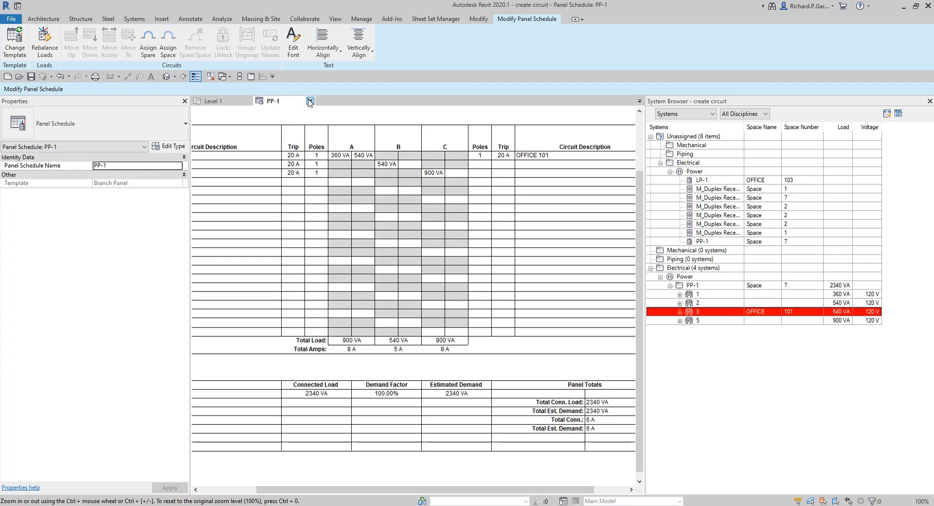
left_click(310, 100)
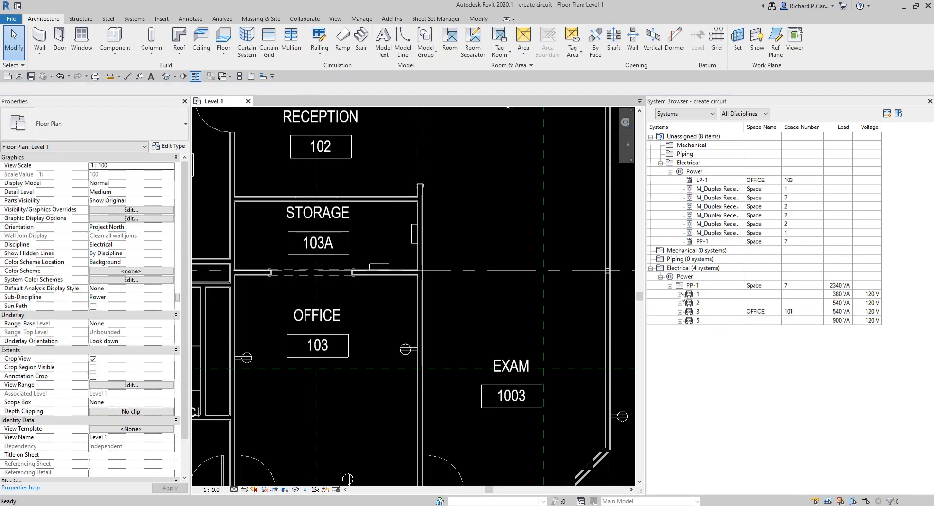
Expand PP-1's circuit 1 in the System Browser and show its first duplex receptacle in the plan view
left_click(679, 295)
left_click(724, 304)
right_click(725, 307)
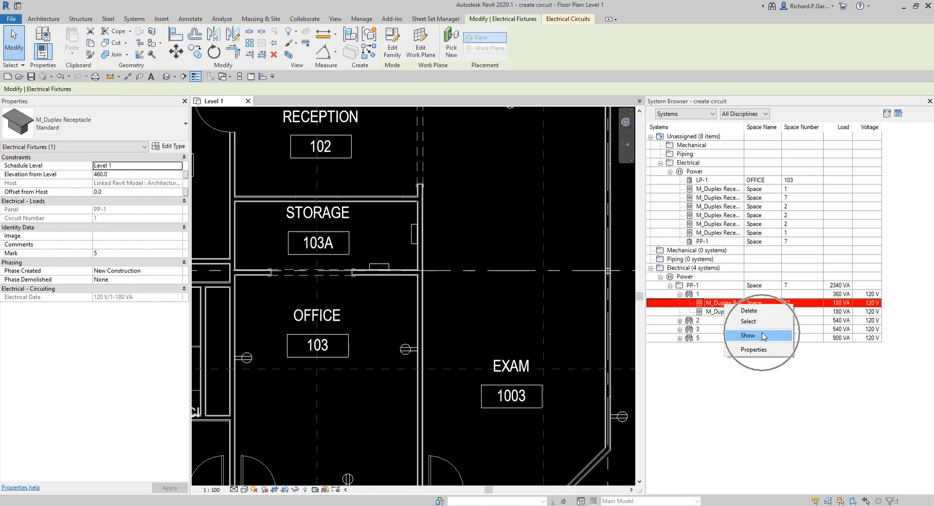
left_click(762, 334)
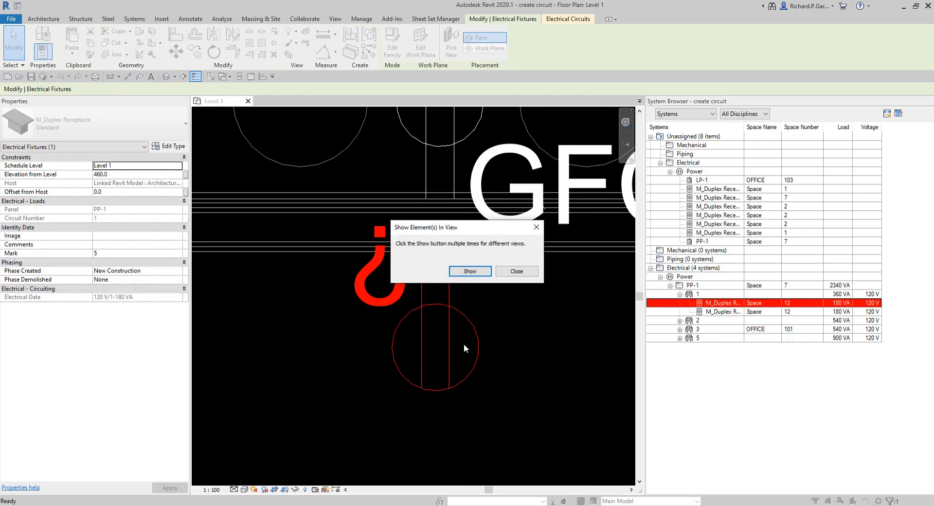
Close the Show Element(s) In View dialog and clear the duplex receptacle selection in the floor plan
left_click(517, 271)
left_click(521, 297)
scroll(521, 297, "down", 3)
middle_click_drag(528, 299, 484, 305)
key("Escape")
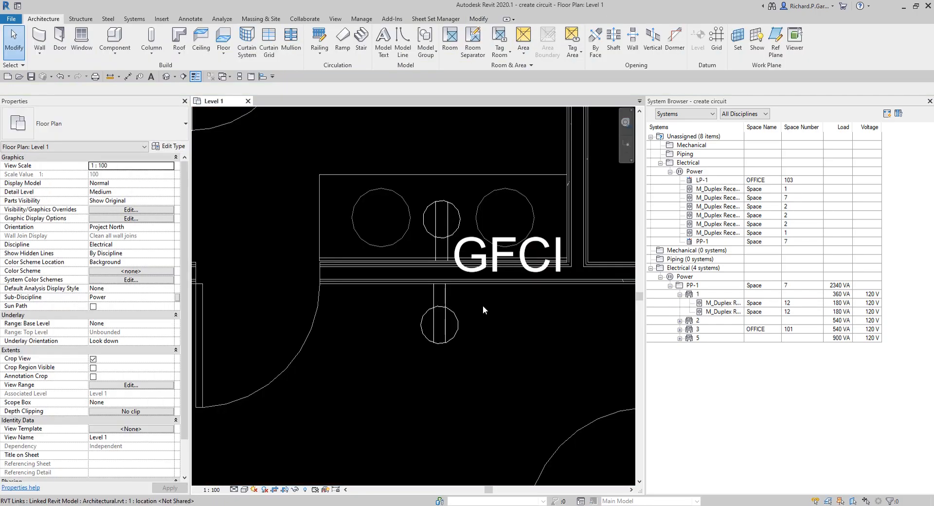
Examine the receptacle layout on the Level 1 plan around the men's room, OFFICE 103 and EXAM 1003
scroll(484, 308, "down", 5)
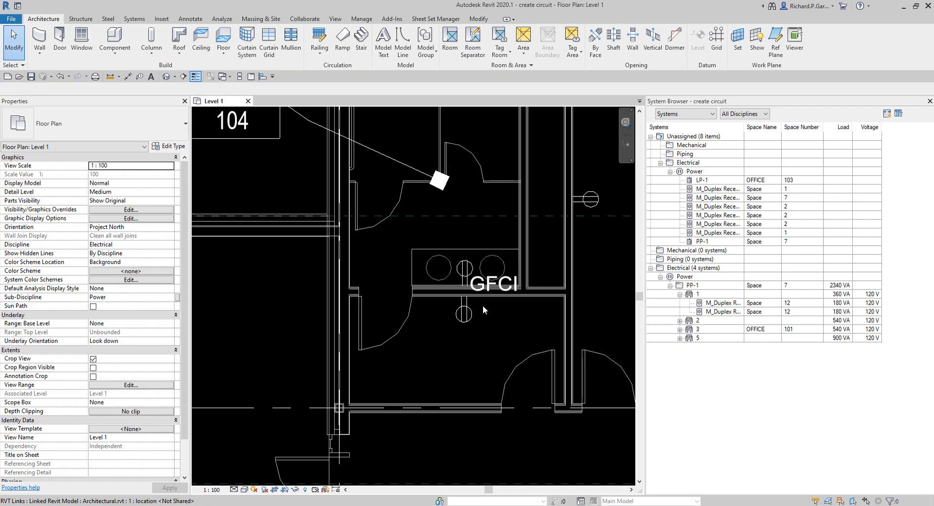
middle_click_drag(484, 305, 434, 366)
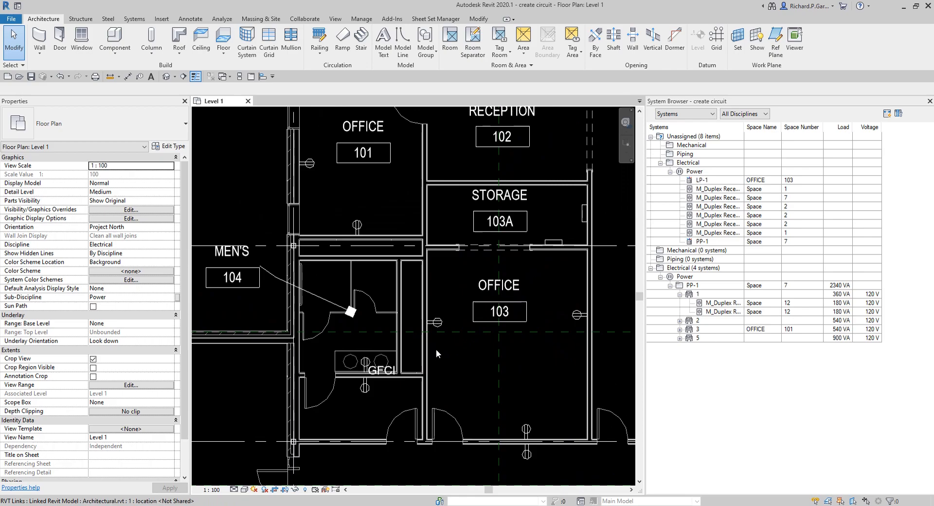
scroll(439, 327, "down", 2)
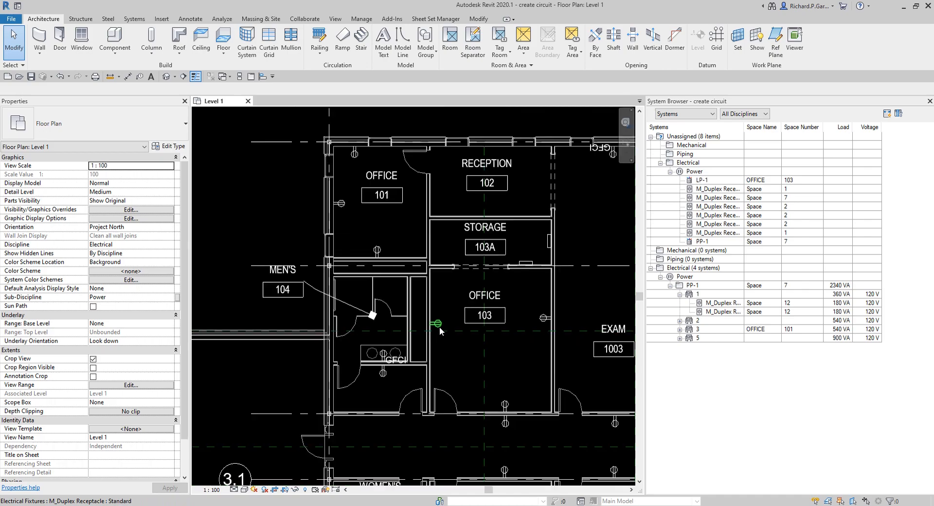
middle_click_drag(496, 337, 450, 334)
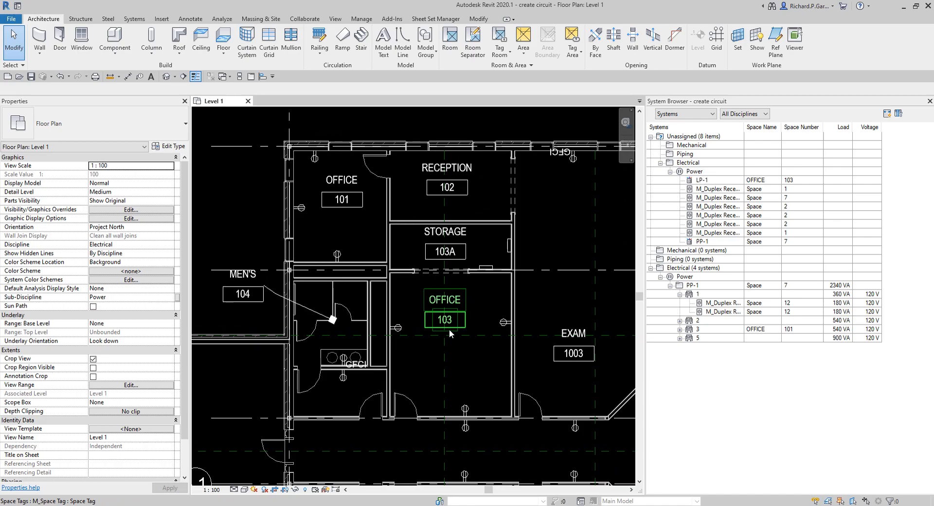
scroll(450, 333, "down", 1)
middle_click_drag(521, 373, 440, 312)
scroll(440, 312, "down", 3)
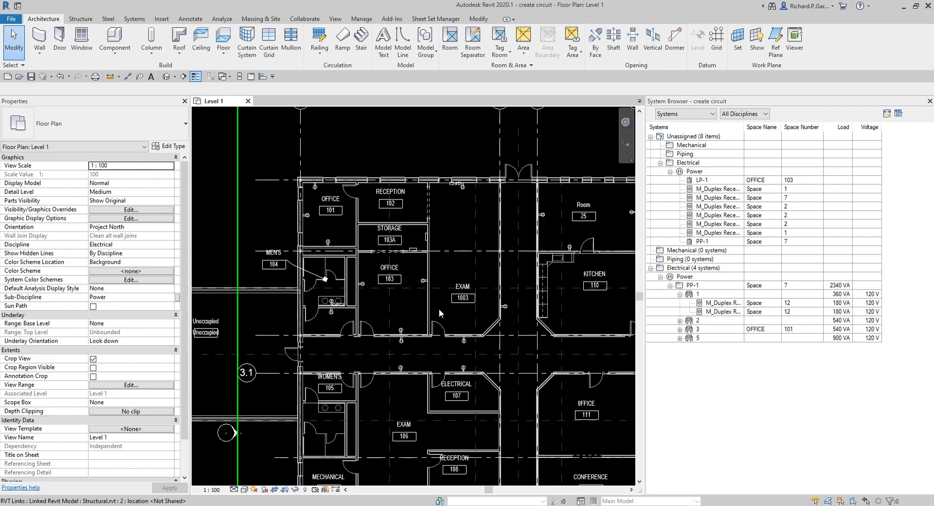
scroll(442, 299, "up", 2)
middle_click_drag(467, 316, 480, 322)
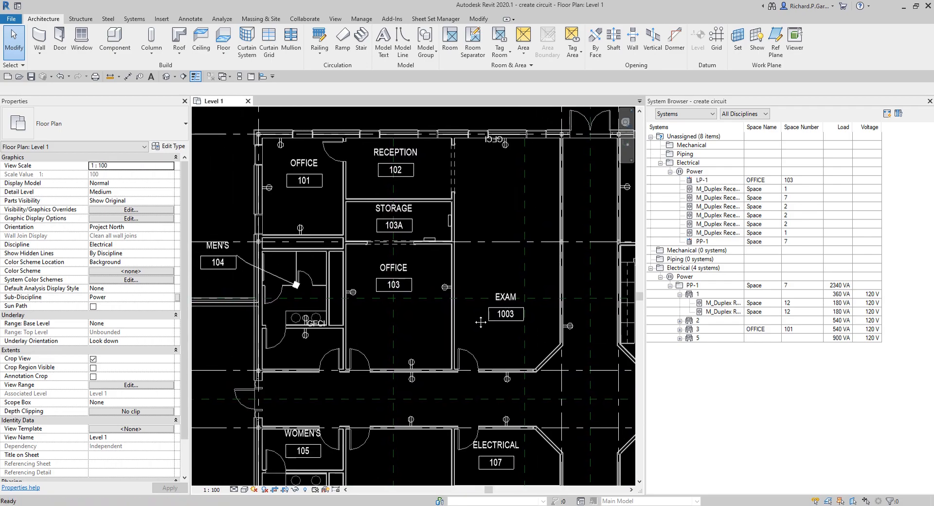